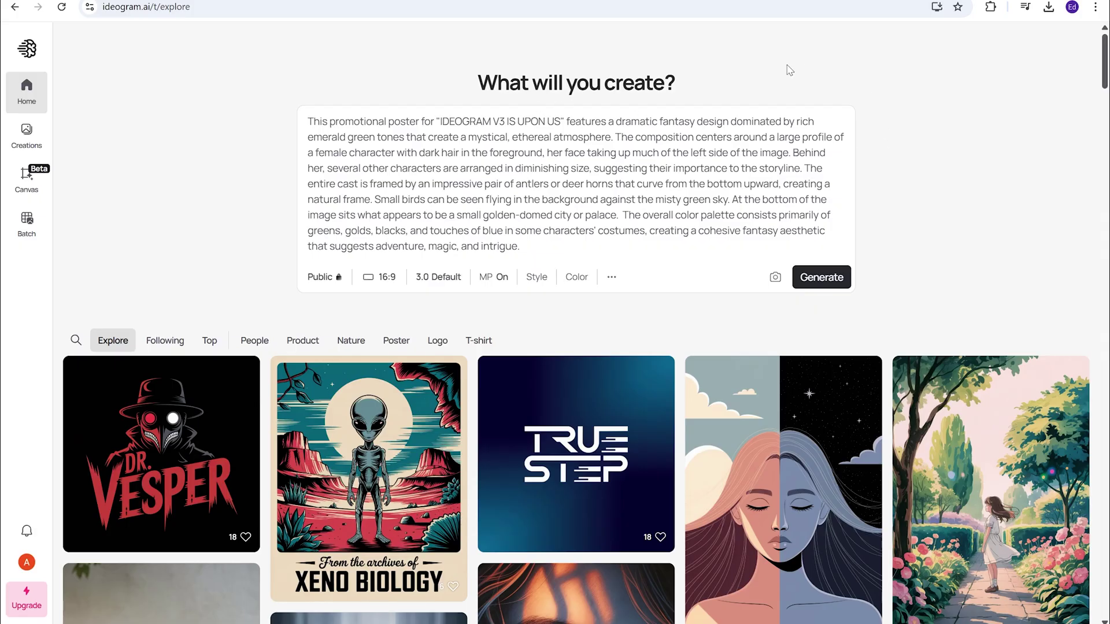
Generate the green fantasy poster variations and preview the second one
{"action": "left_click", "coordinate": [821, 277]}
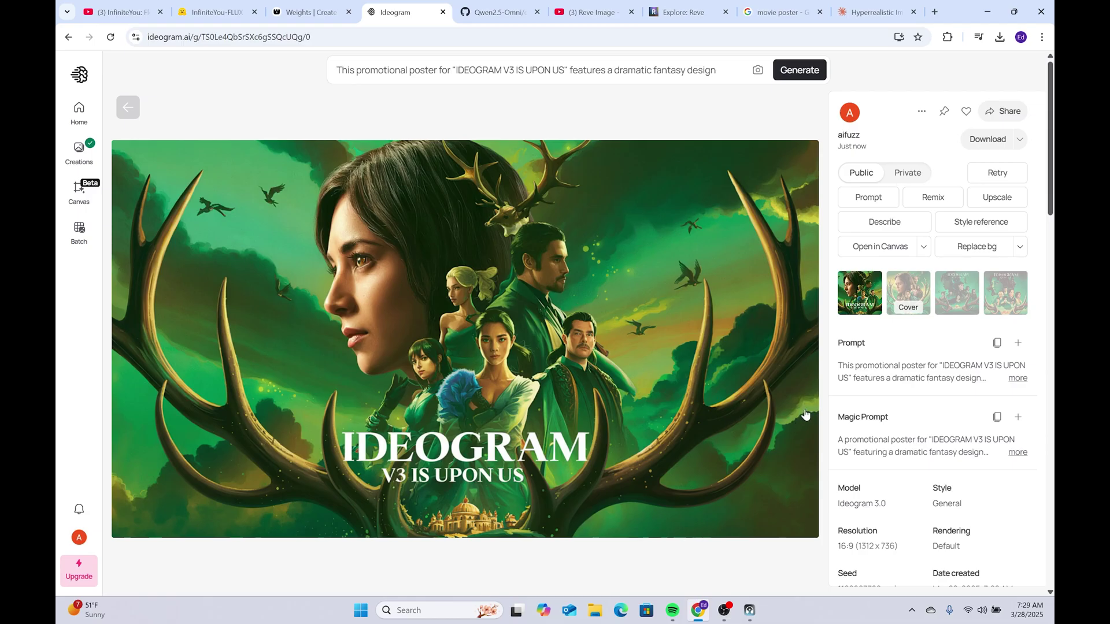
{"action": "left_click", "coordinate": [909, 292]}
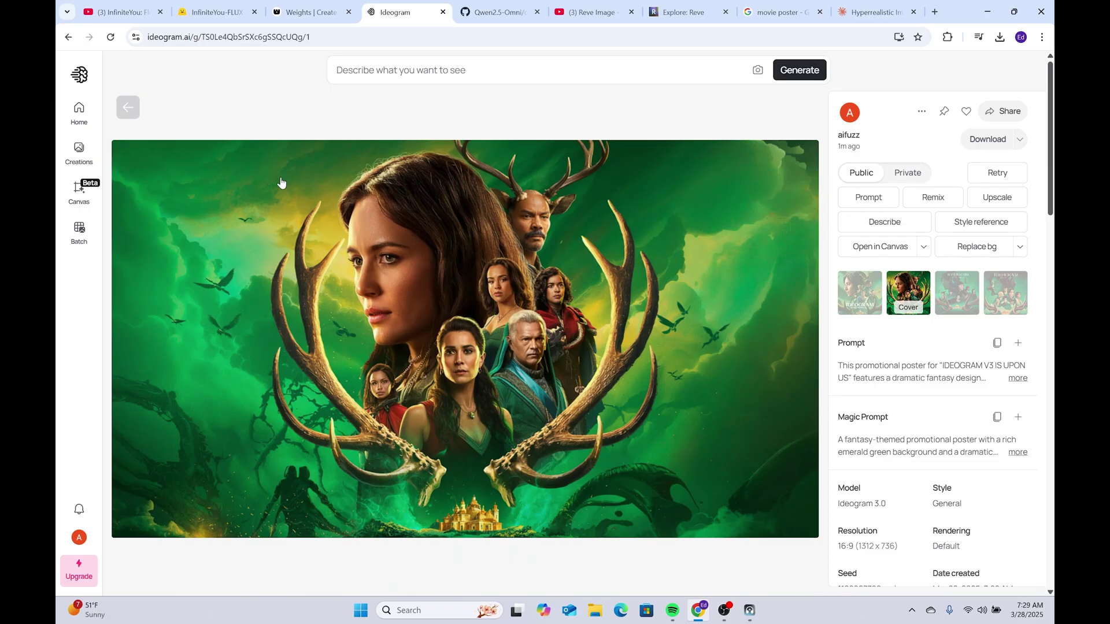
{"action": "left_click", "coordinate": [127, 107]}
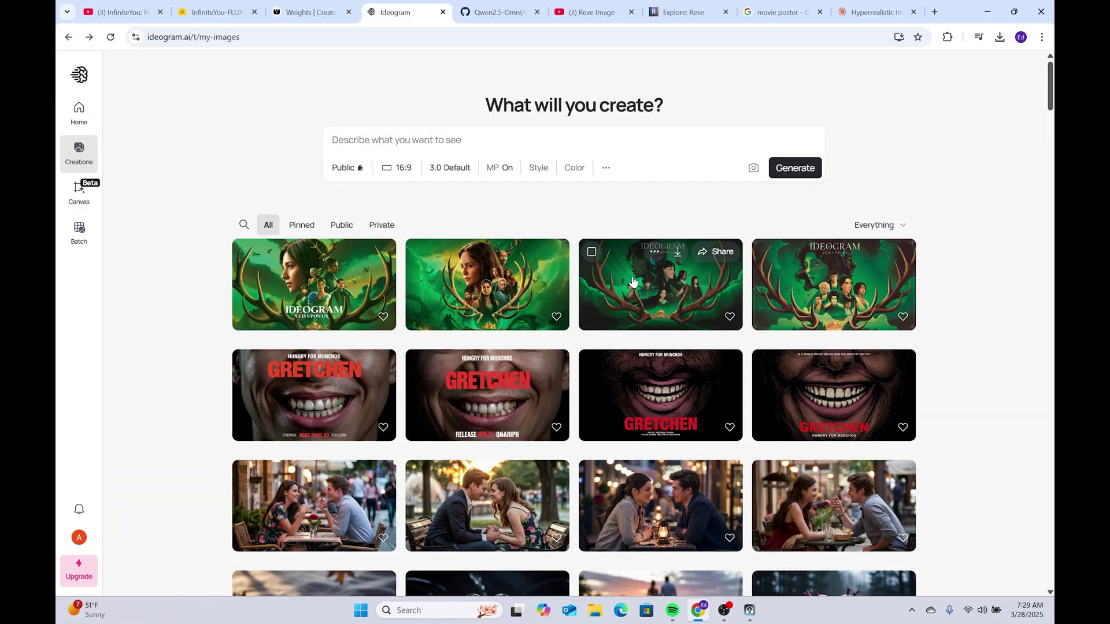
View the third and fourth poster variations, then open the first at full size
{"action": "left_click", "coordinate": [635, 288]}
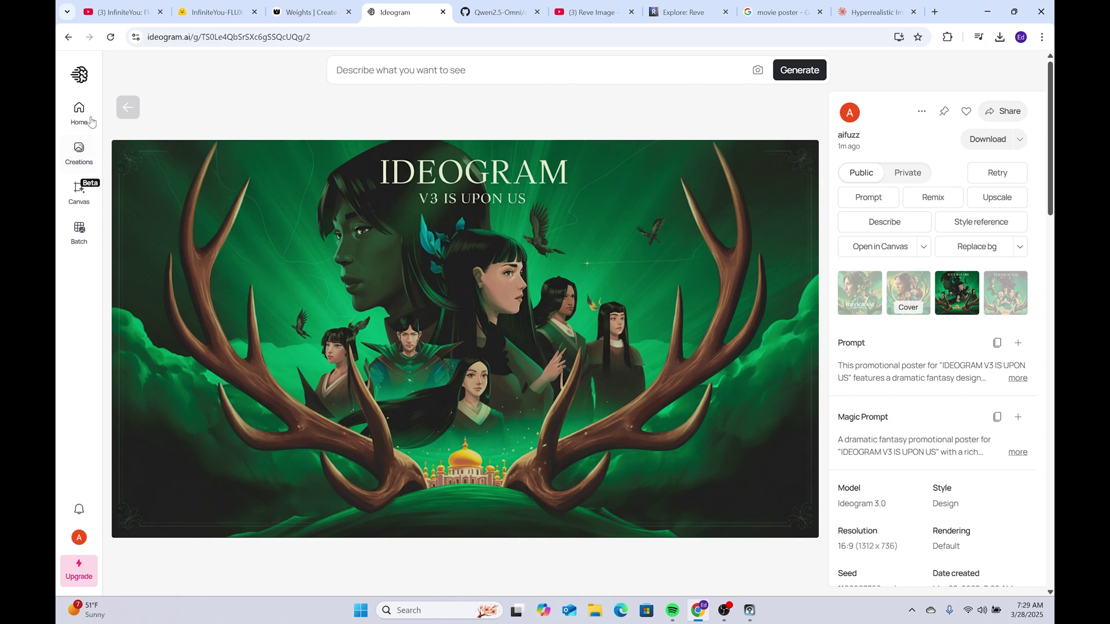
{"action": "left_click", "coordinate": [81, 155]}
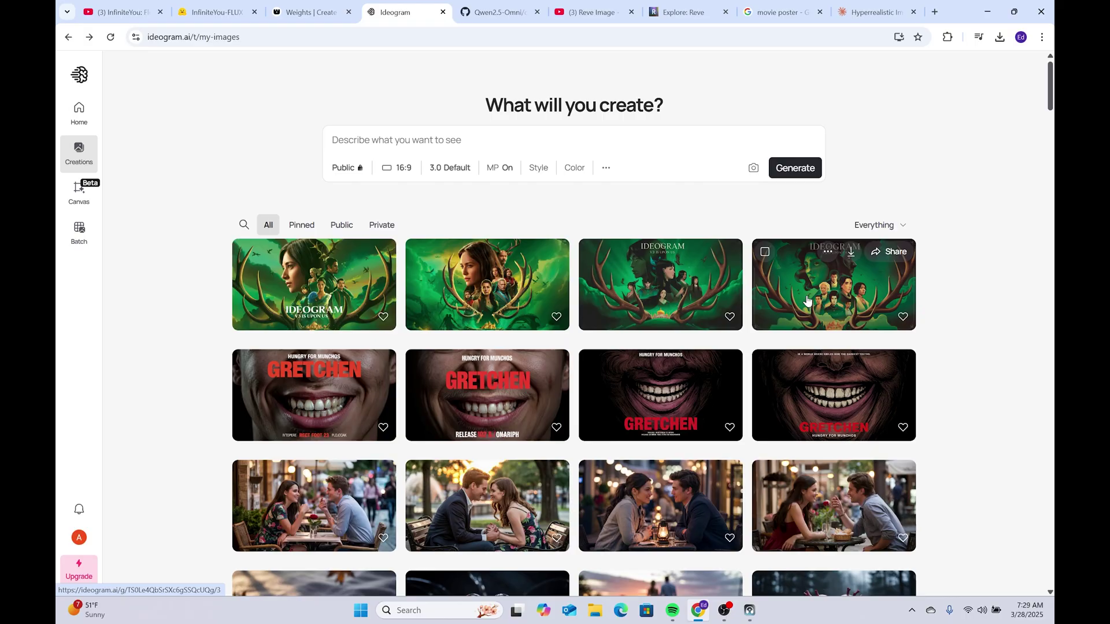
{"action": "left_click", "coordinate": [808, 301]}
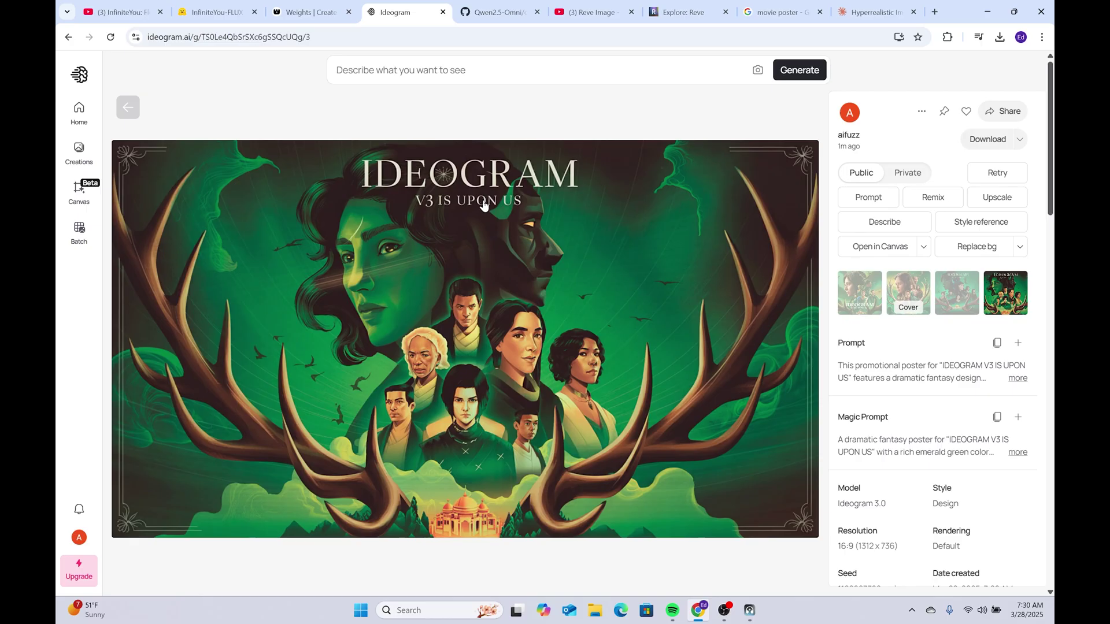
{"action": "left_click", "coordinate": [128, 112]}
{"action": "left_click", "coordinate": [269, 281]}
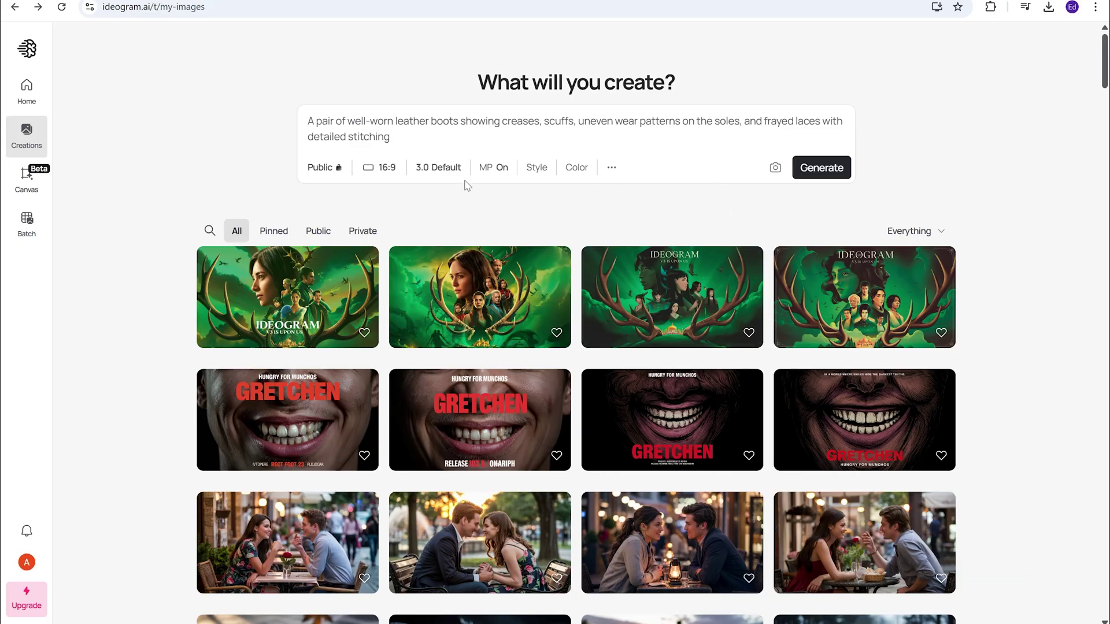
Generate four images from the well-worn leather boots prompt
{"action": "left_click", "coordinate": [822, 168]}
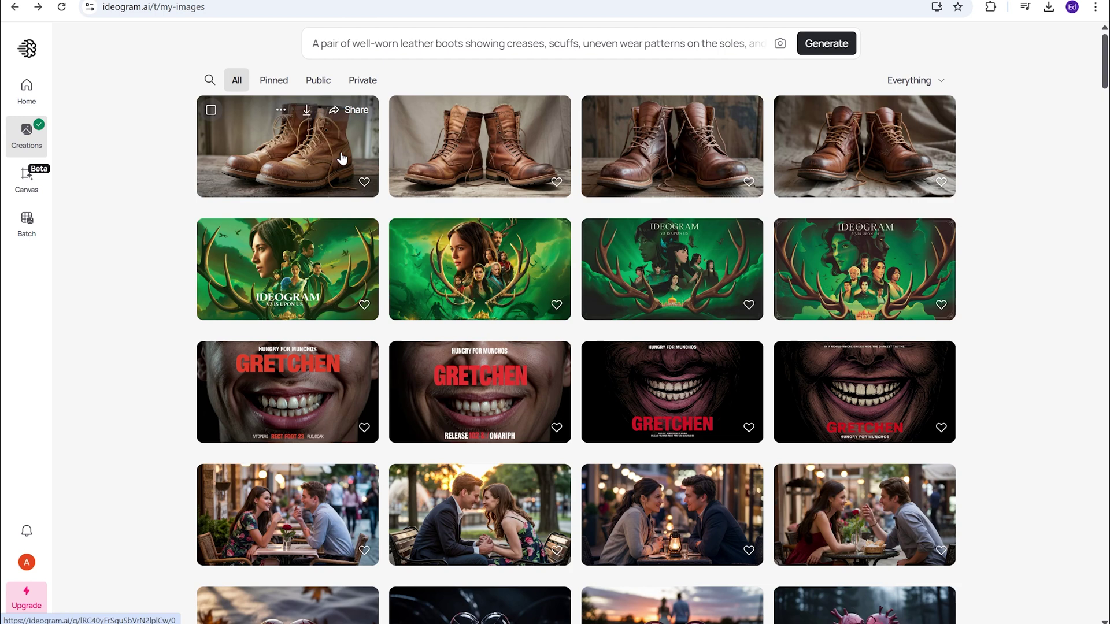
{"action": "left_click", "coordinate": [334, 159]}
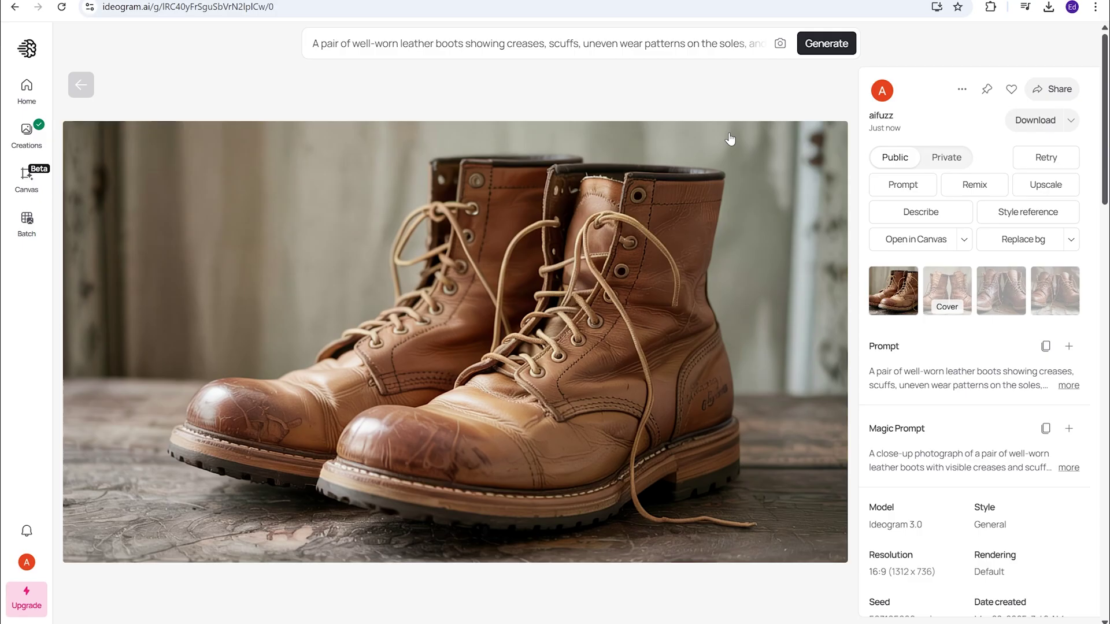
{"action": "left_click", "coordinate": [81, 85]}
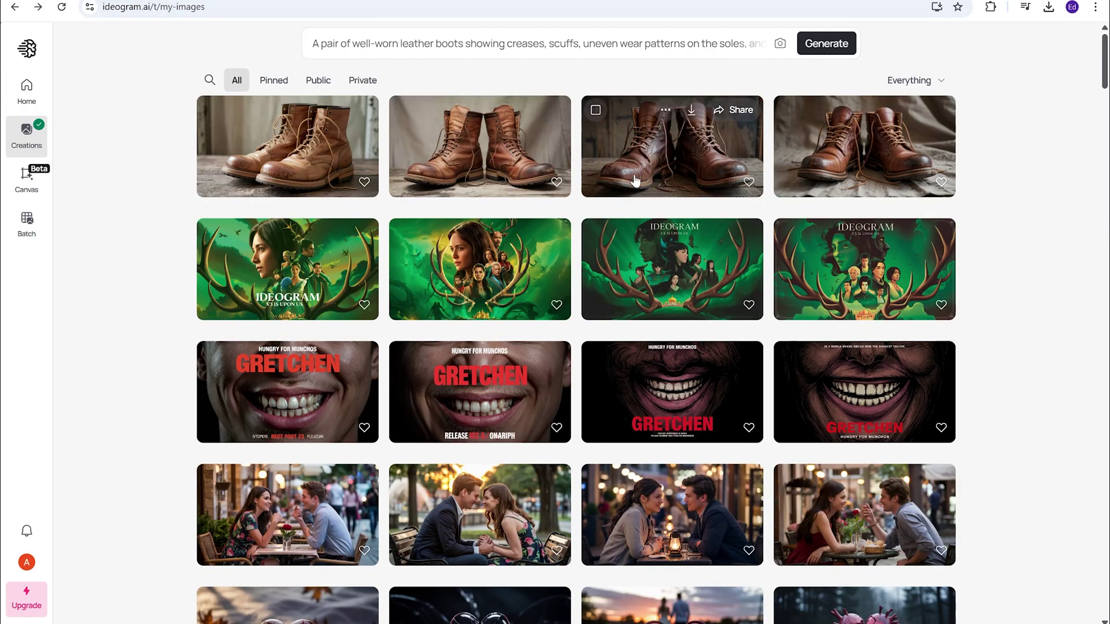
{"action": "left_click", "coordinate": [648, 181]}
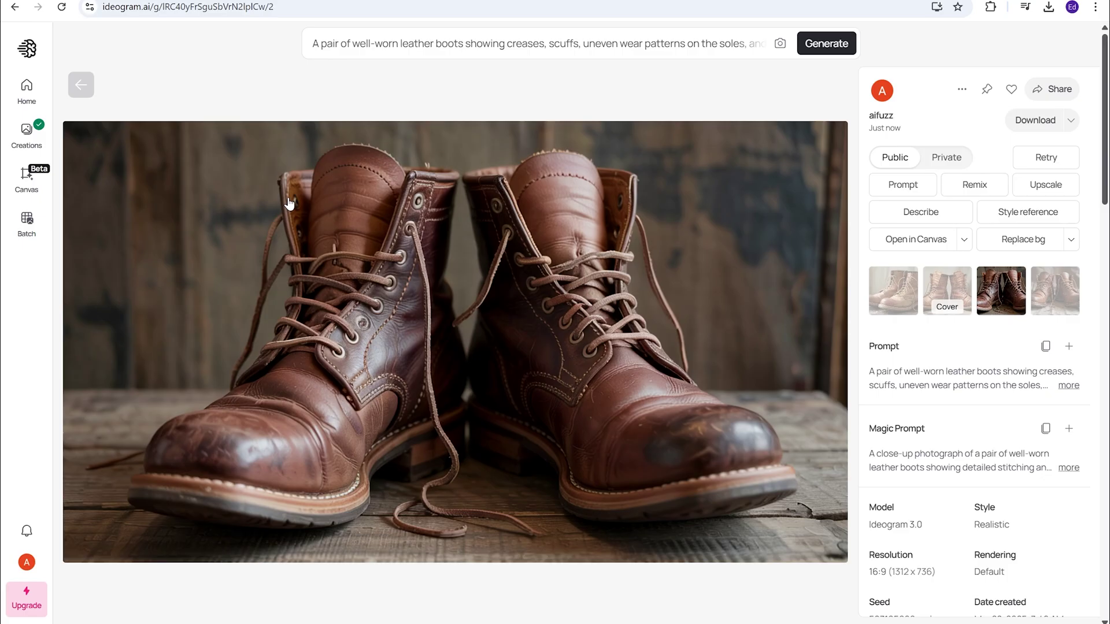
{"action": "left_click", "coordinate": [83, 88]}
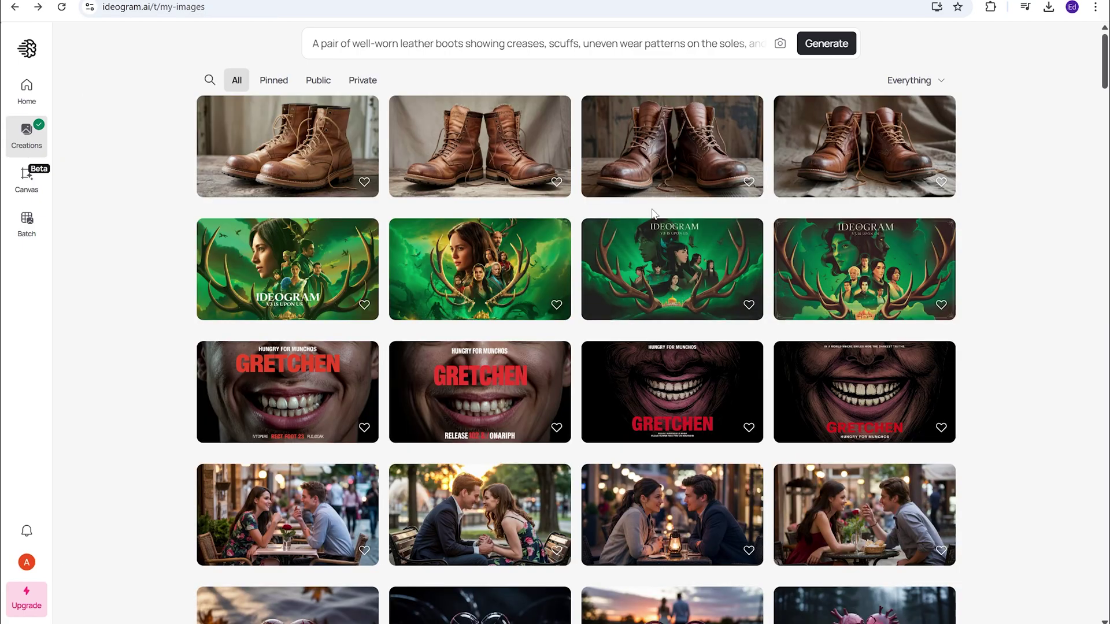
{"action": "left_click", "coordinate": [873, 155]}
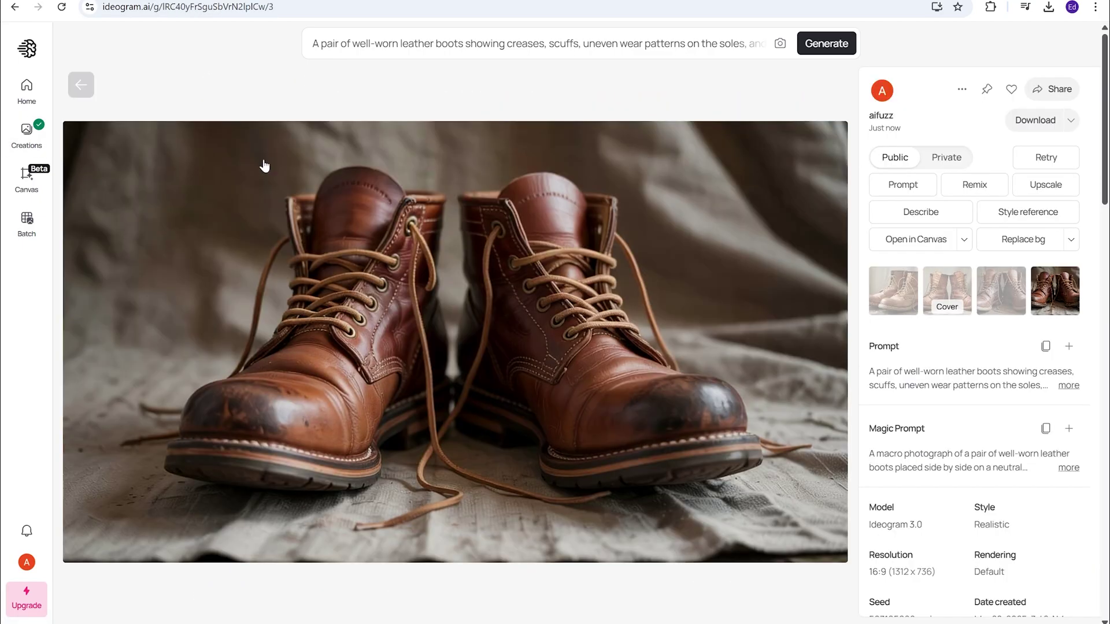
{"action": "left_click", "coordinate": [83, 87]}
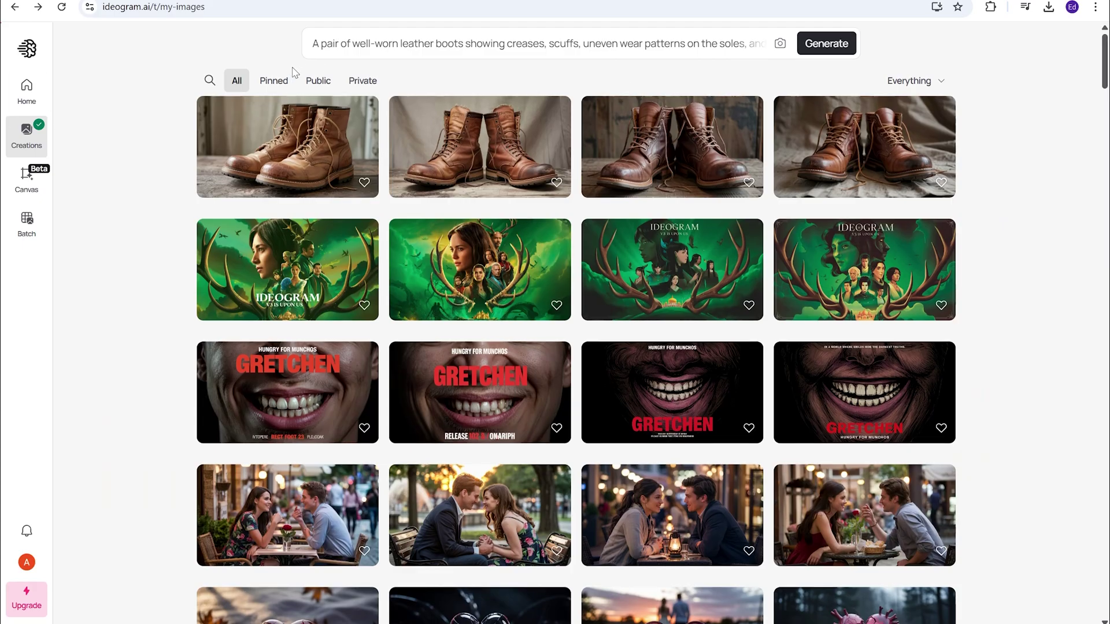
Expand the boots prompt's options and check the model choices, leaving it on 3.0 Default at 16:9
{"action": "left_click", "coordinate": [375, 45]}
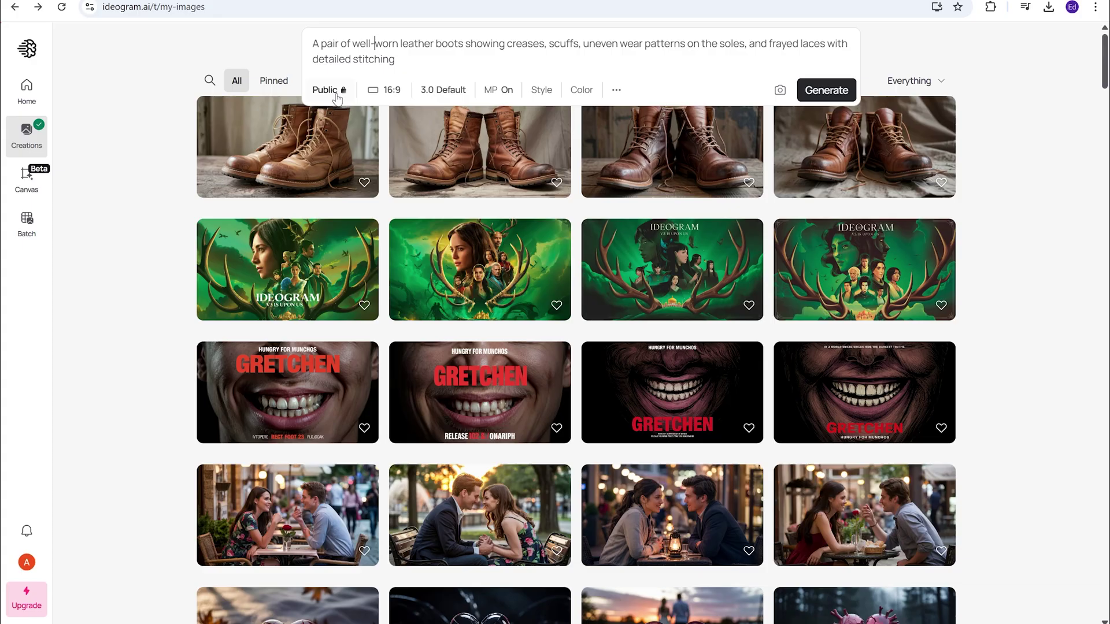
{"action": "left_click", "coordinate": [441, 92]}
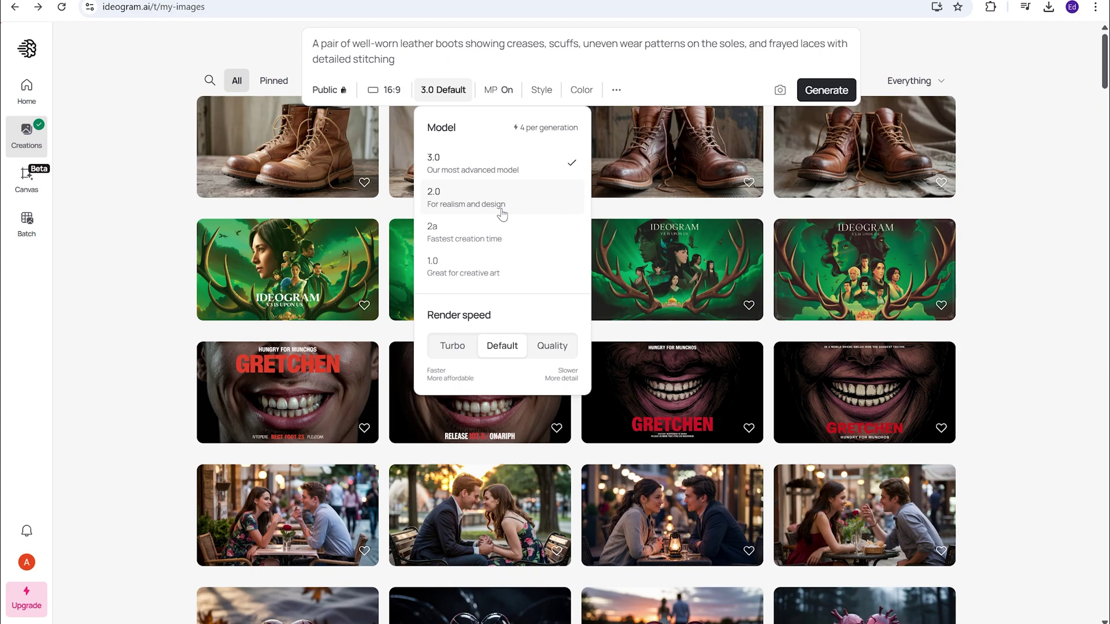
{"action": "left_click", "coordinate": [475, 58]}
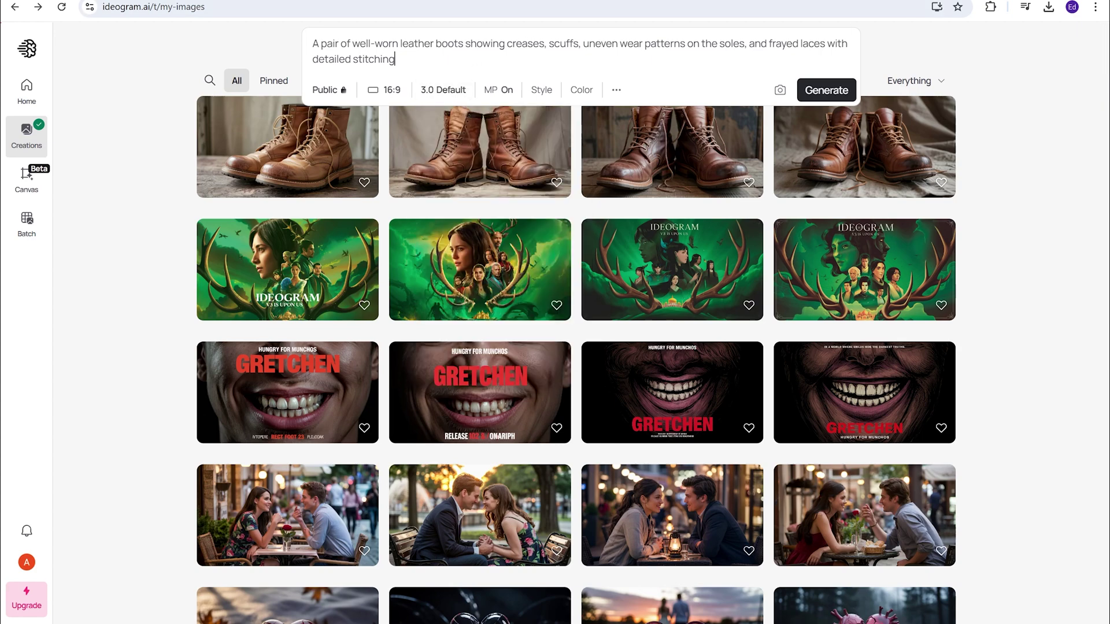
Copy the close-up elderly fisherman portrait prompt from Claude's prompt list
{"action": "key", "text": "alt+Tab"}
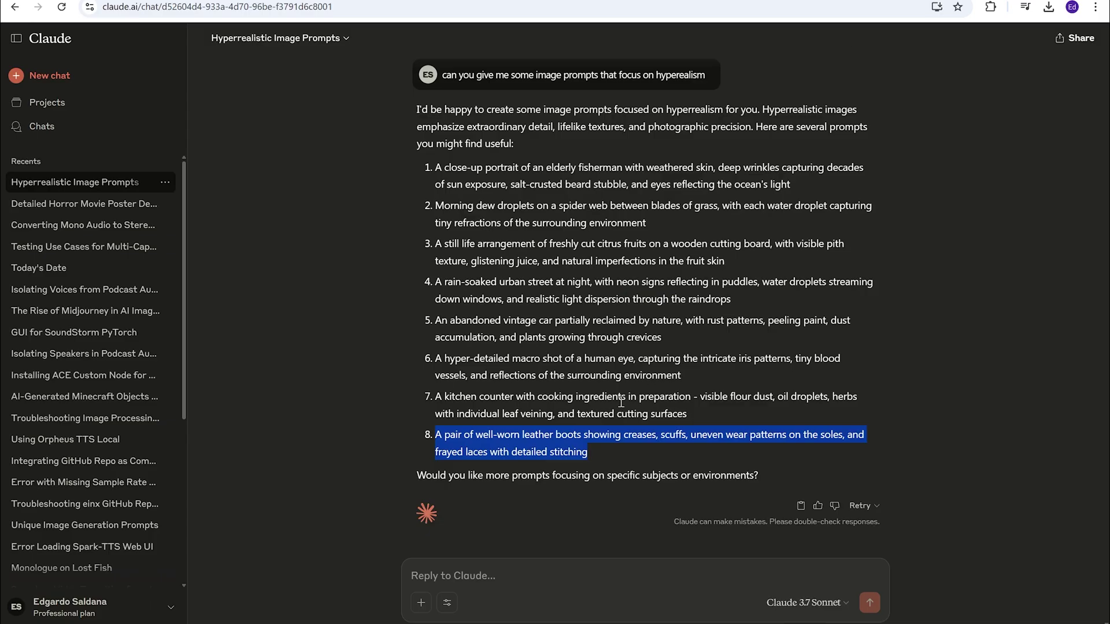
{"action": "left_click_drag", "start_coordinate": [798, 186], "coordinate": [433, 173]}
{"action": "key", "text": "ctrl+c"}
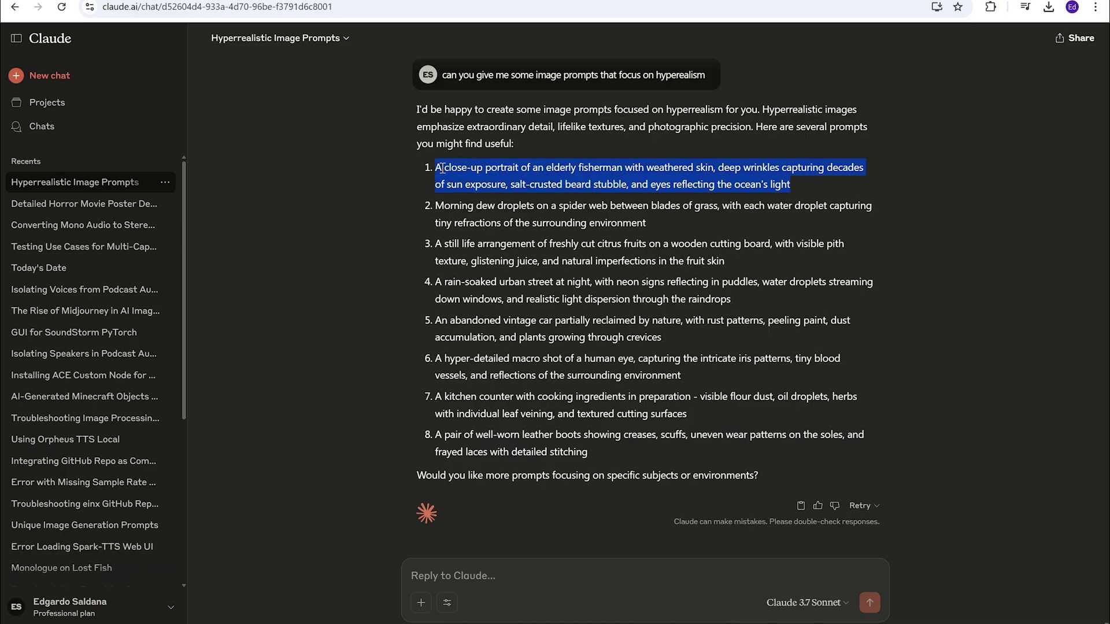
{"action": "left_click", "coordinate": [370, 0]}
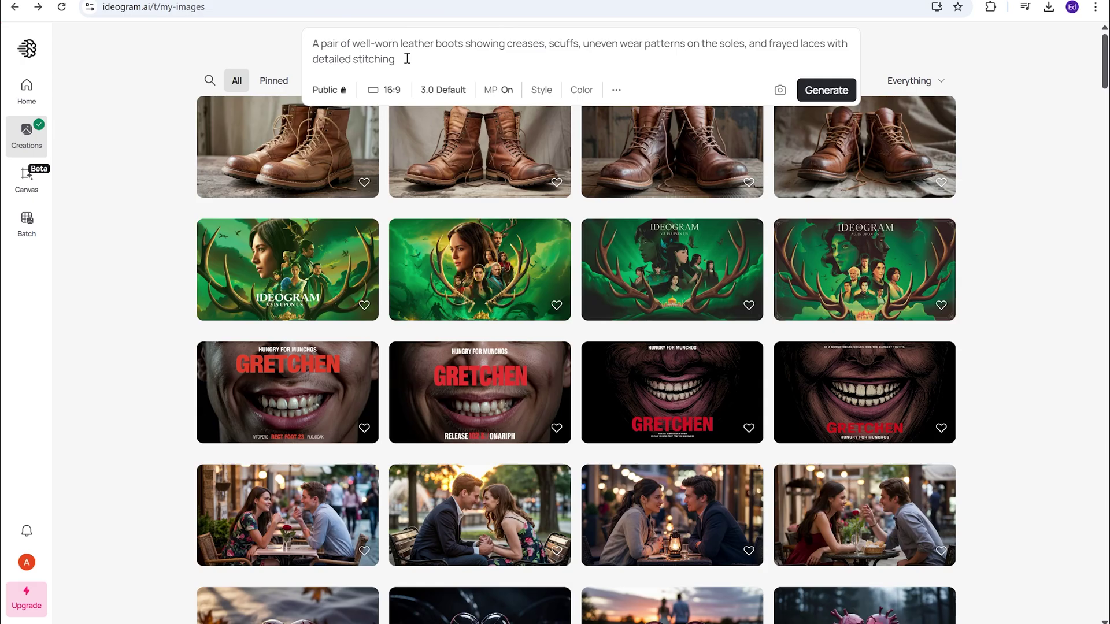
Replace the boots prompt with the elderly fisherman portrait prompt and generate
{"action": "left_click_drag", "start_coordinate": [408, 59], "coordinate": [298, 36]}
{"action": "key", "text": "ctrl+v"}
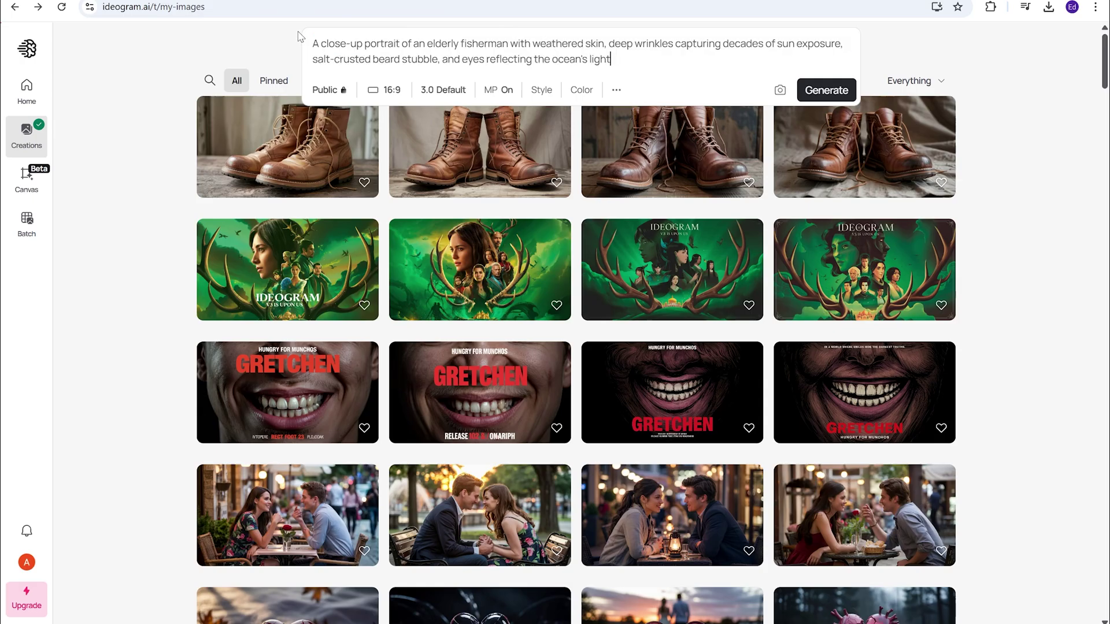
{"action": "left_click", "coordinate": [813, 93]}
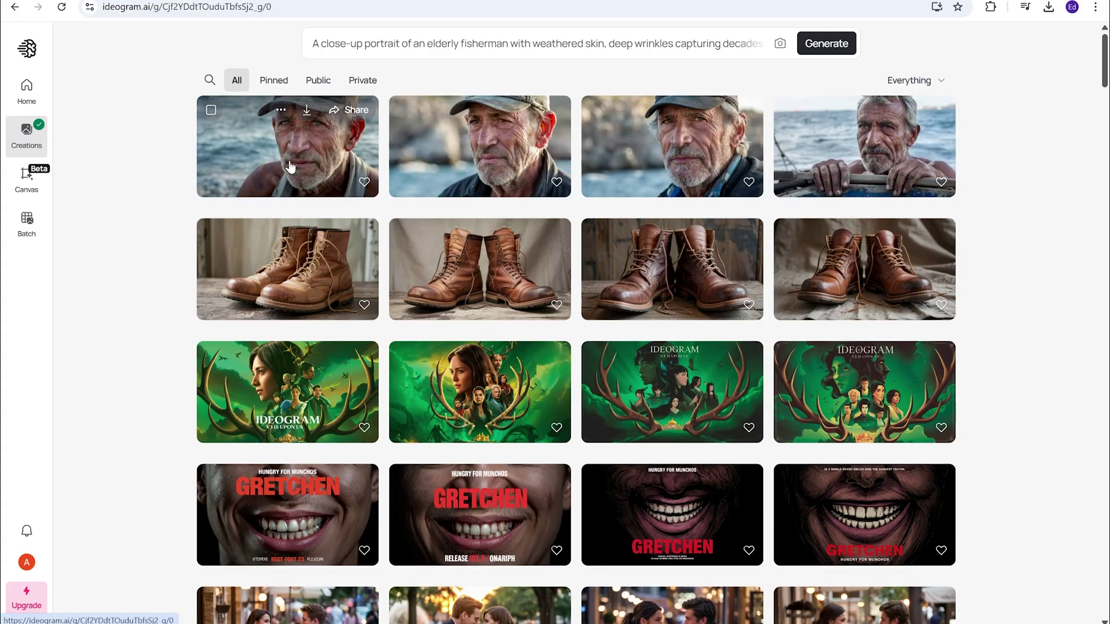
Inspect the first, third and fourth fisherman portraits at full size before returning to Claude
{"action": "left_click", "coordinate": [318, 172]}
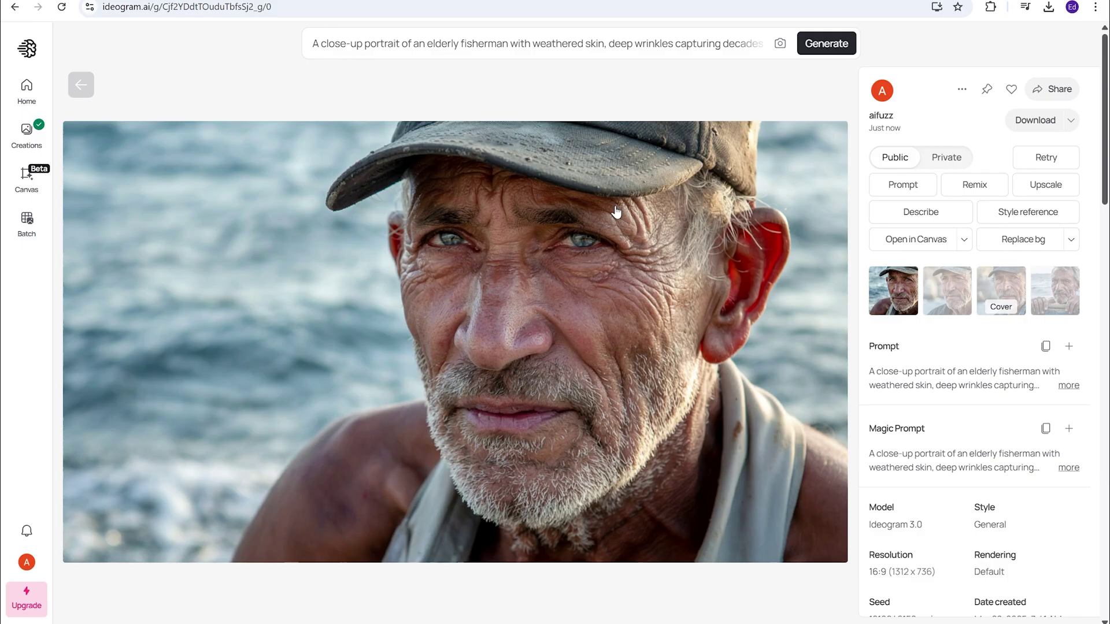
{"action": "left_click", "coordinate": [81, 85]}
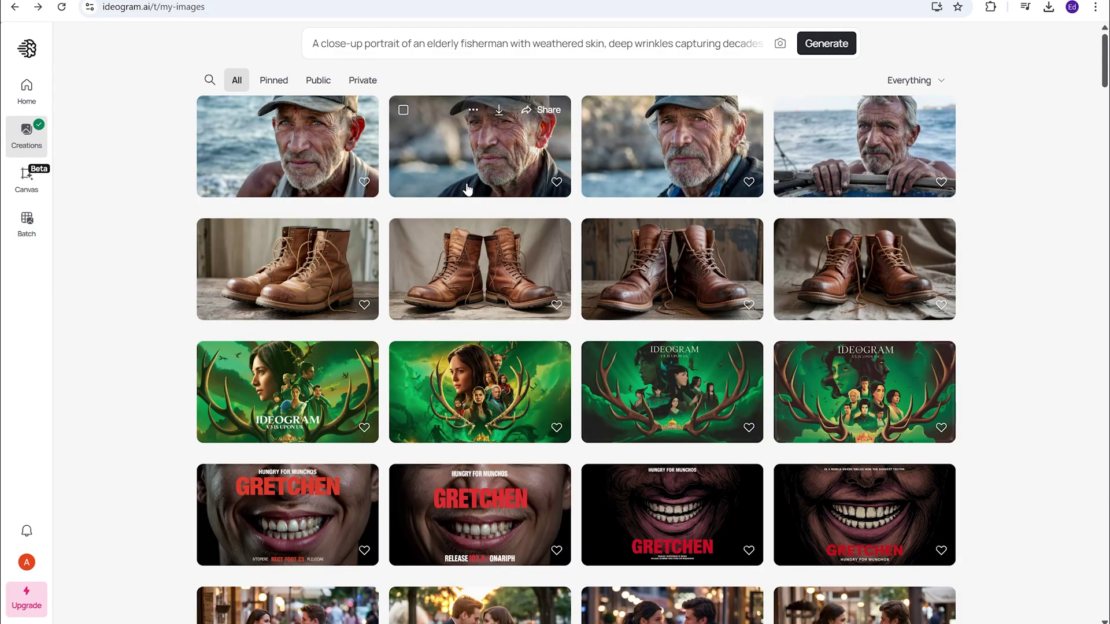
{"action": "left_click", "coordinate": [641, 177]}
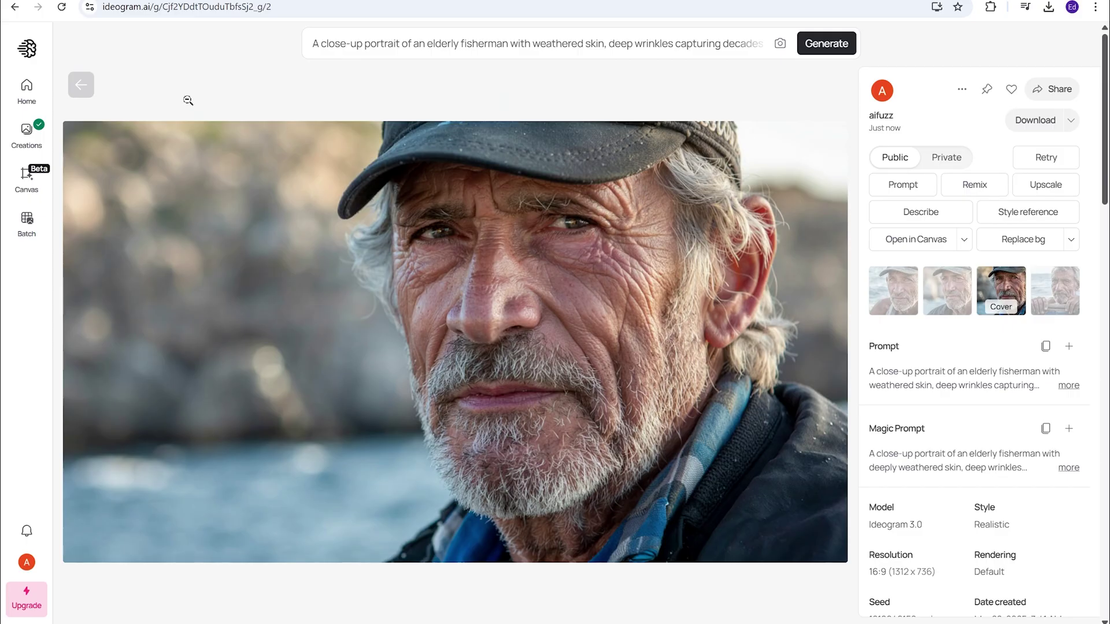
{"action": "left_click", "coordinate": [81, 85]}
{"action": "left_click", "coordinate": [874, 163]}
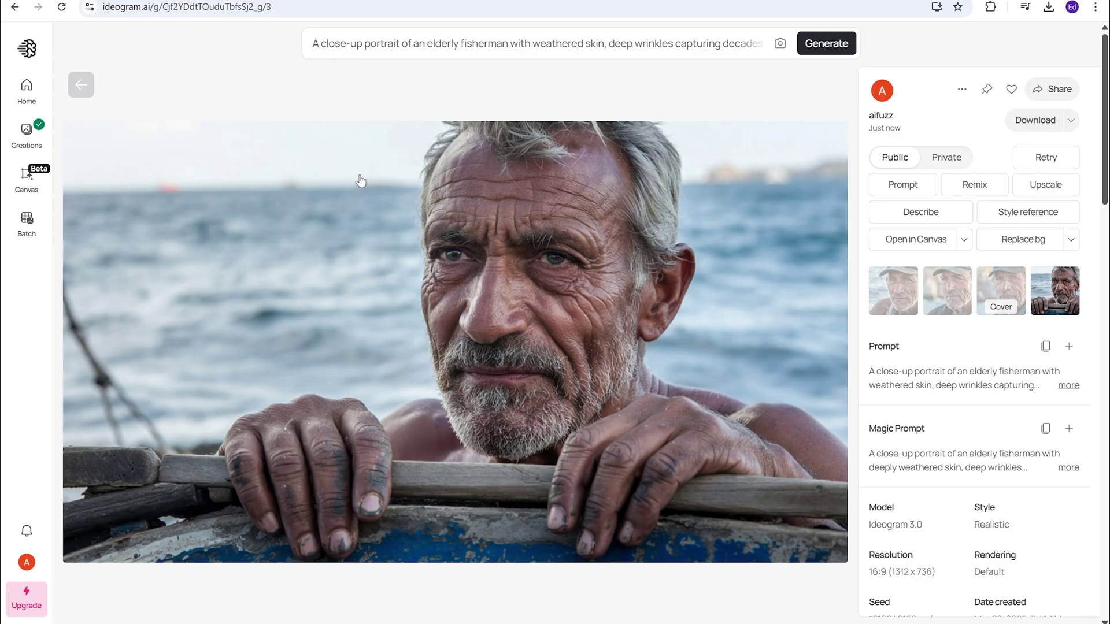
{"action": "left_click", "coordinate": [81, 85]}
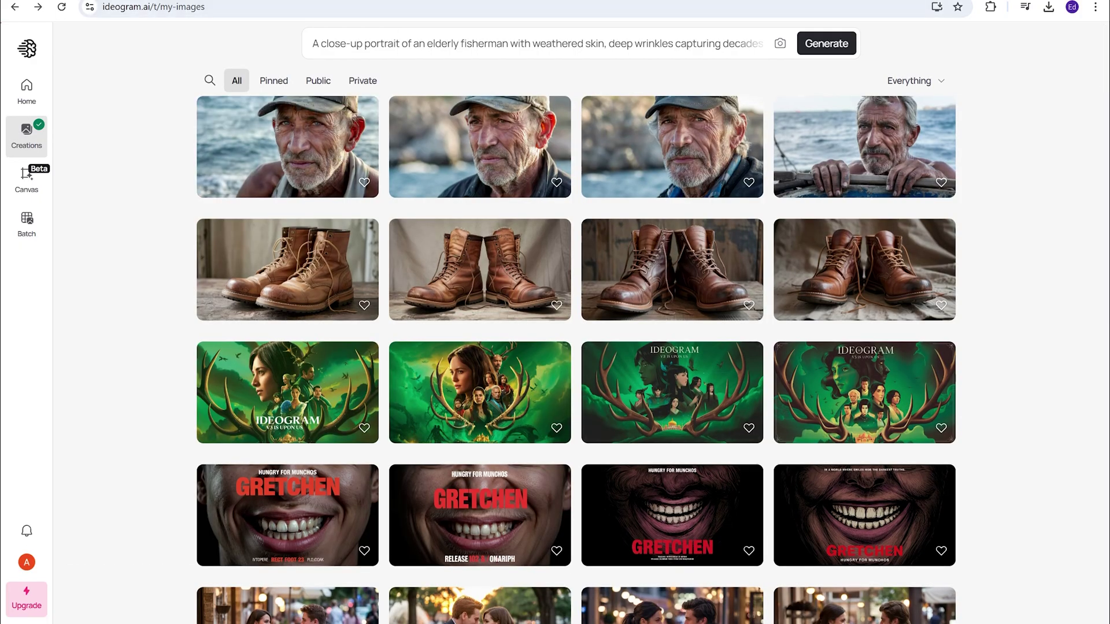
{"action": "key", "text": "alt+Tab"}
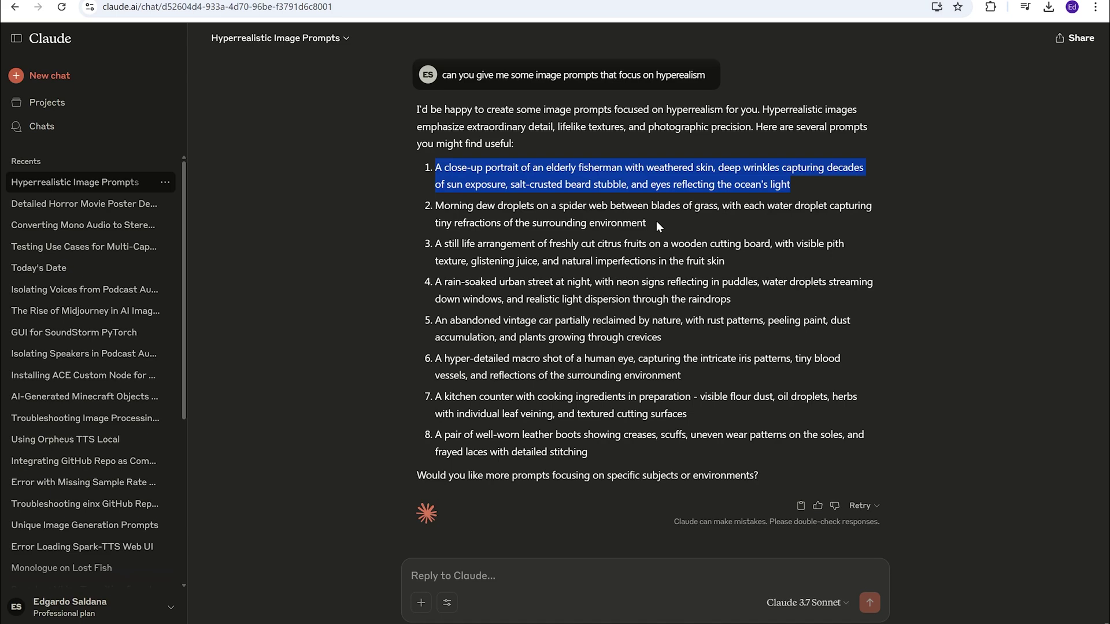
Select prompt 2, the morning dew spider web, in Claude's reply
{"action": "left_click_drag", "start_coordinate": [647, 223], "coordinate": [438, 207]}
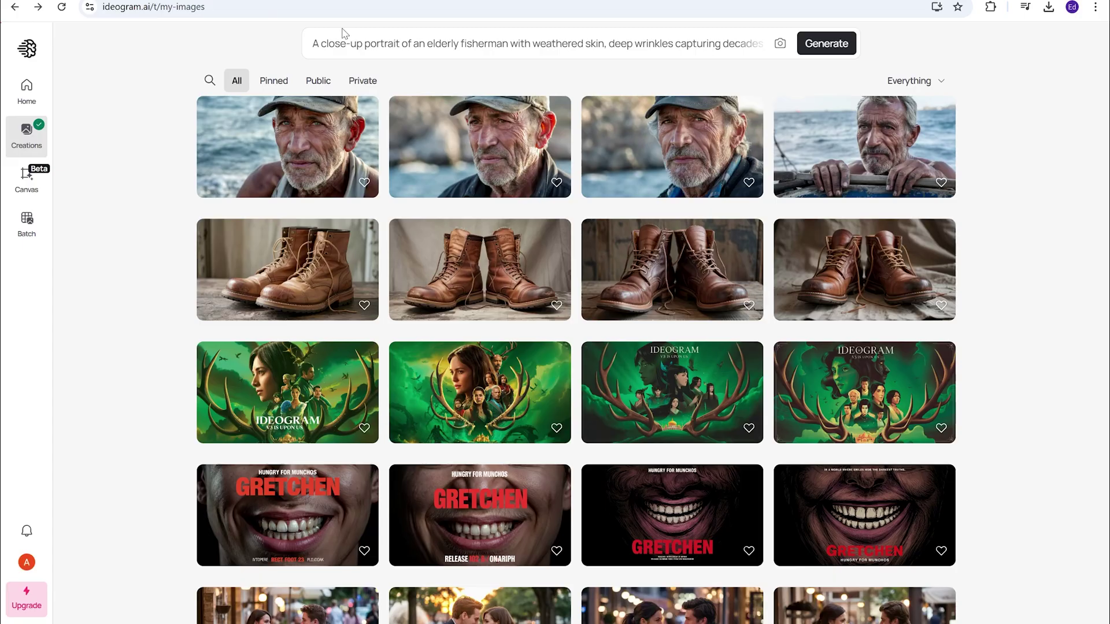
Swap the fisherman prompt for the morning dew spider web prompt and generate
{"action": "left_click", "coordinate": [692, 45]}
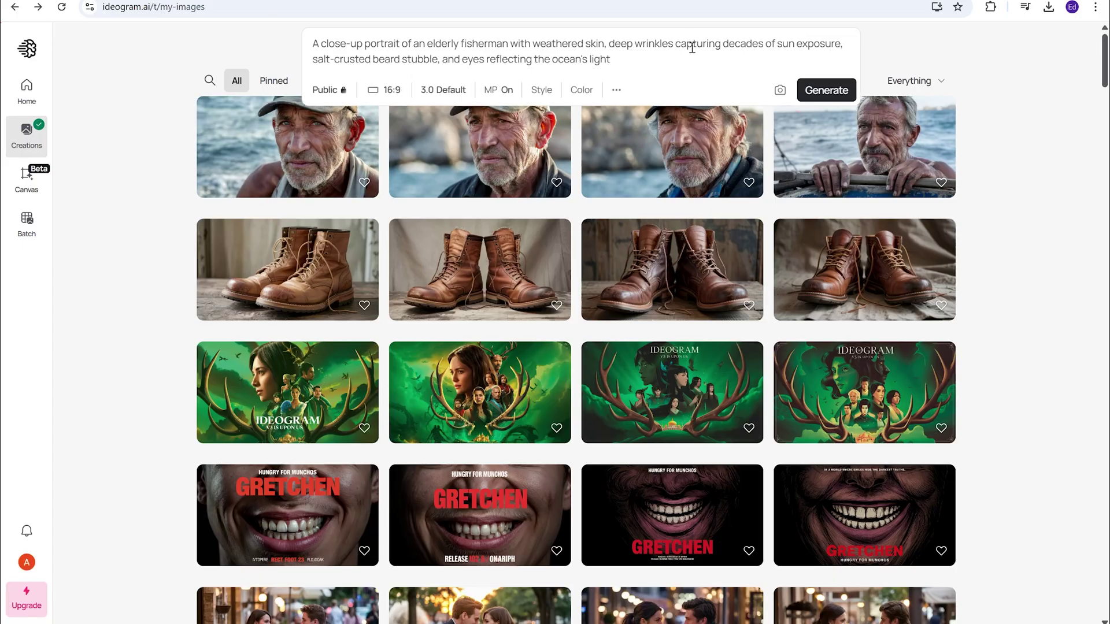
{"action": "key", "text": "ctrl+a"}
{"action": "key", "text": "BackSpace"}
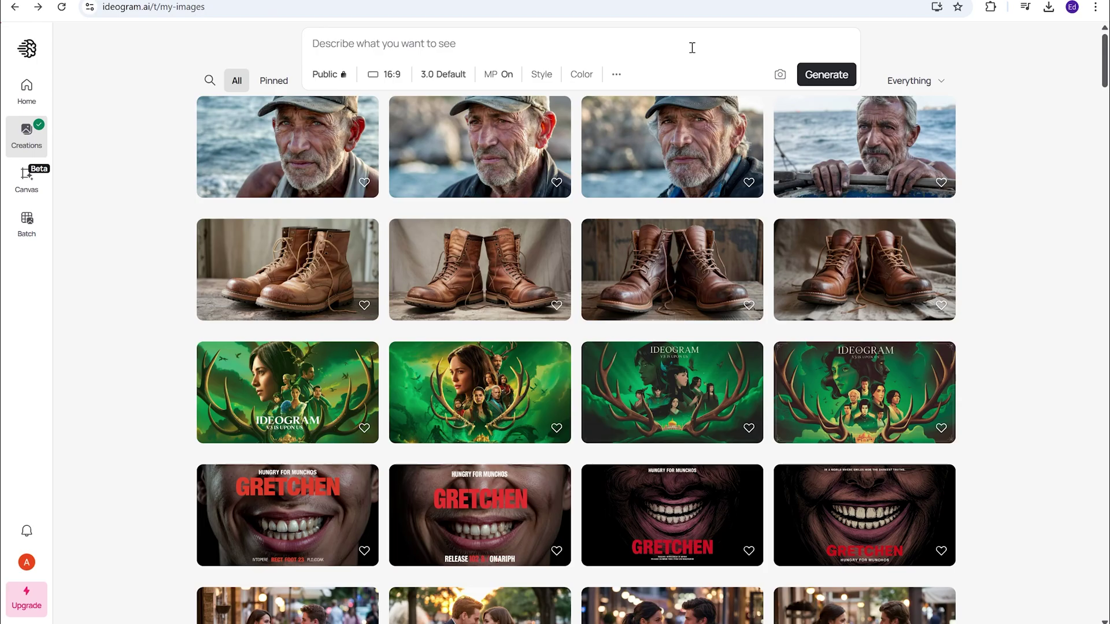
{"action": "type", "text": "Morning dew droplets on a spider web between blades of grass, with each water droplet capturing tiny refractions of the surrounding environment"}
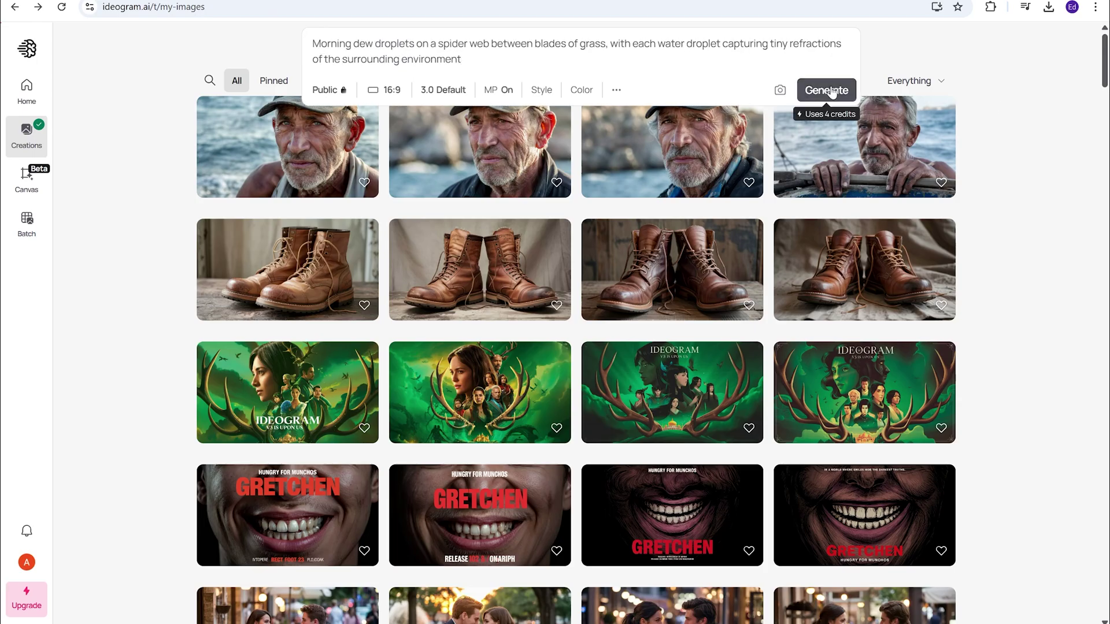
{"action": "left_click", "coordinate": [831, 94]}
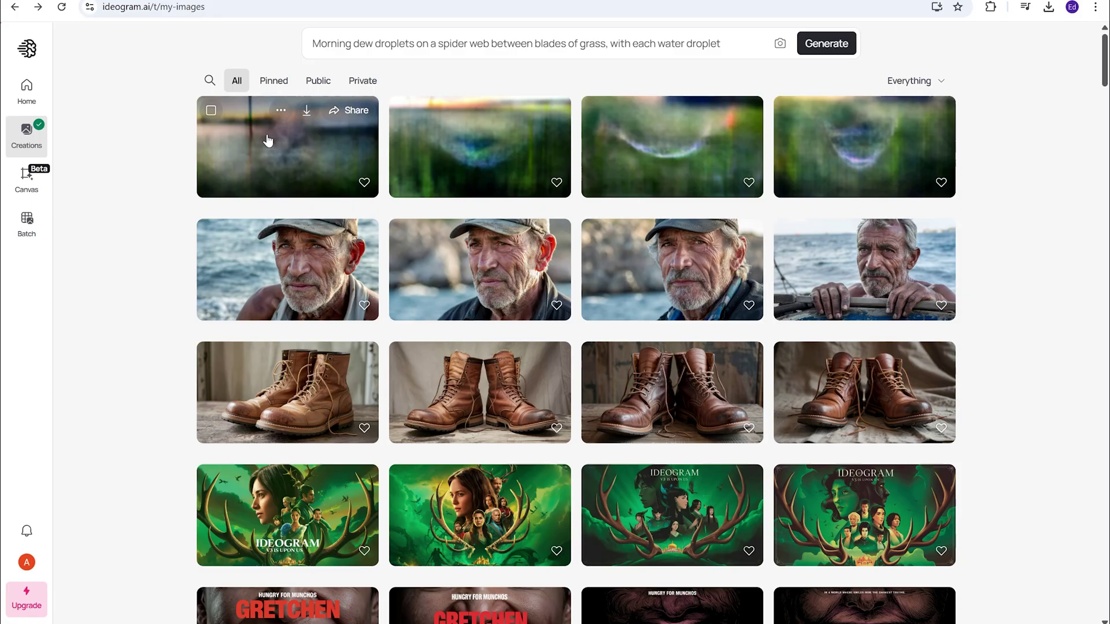
View the first three spider web images at full size, then return to Claude
{"action": "mouse_move", "coordinate": [287, 193]}
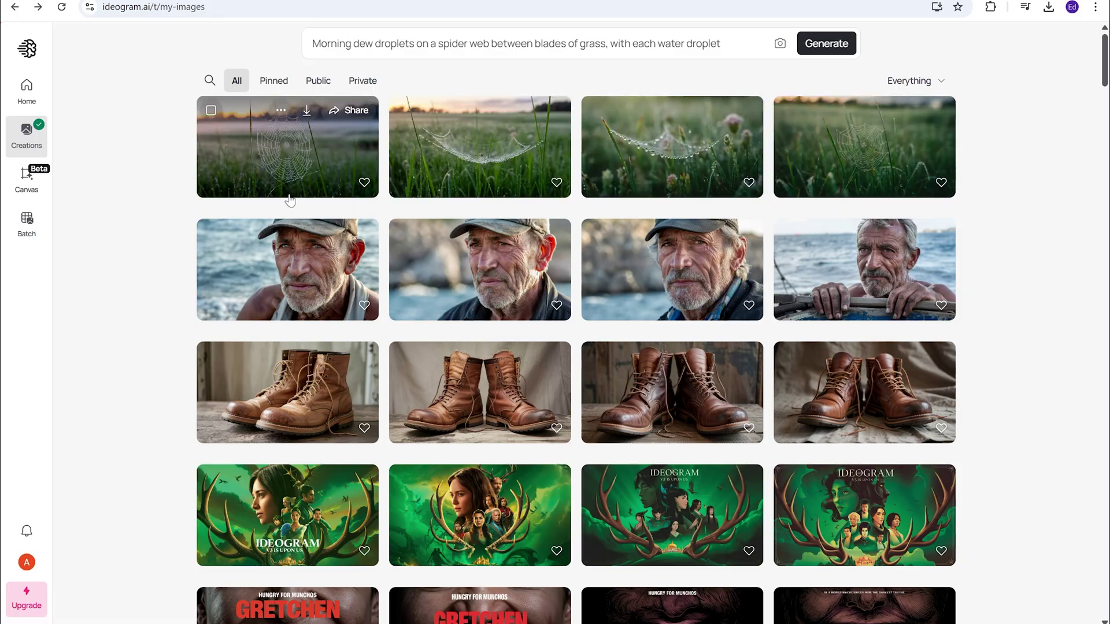
{"action": "left_click", "coordinate": [285, 155]}
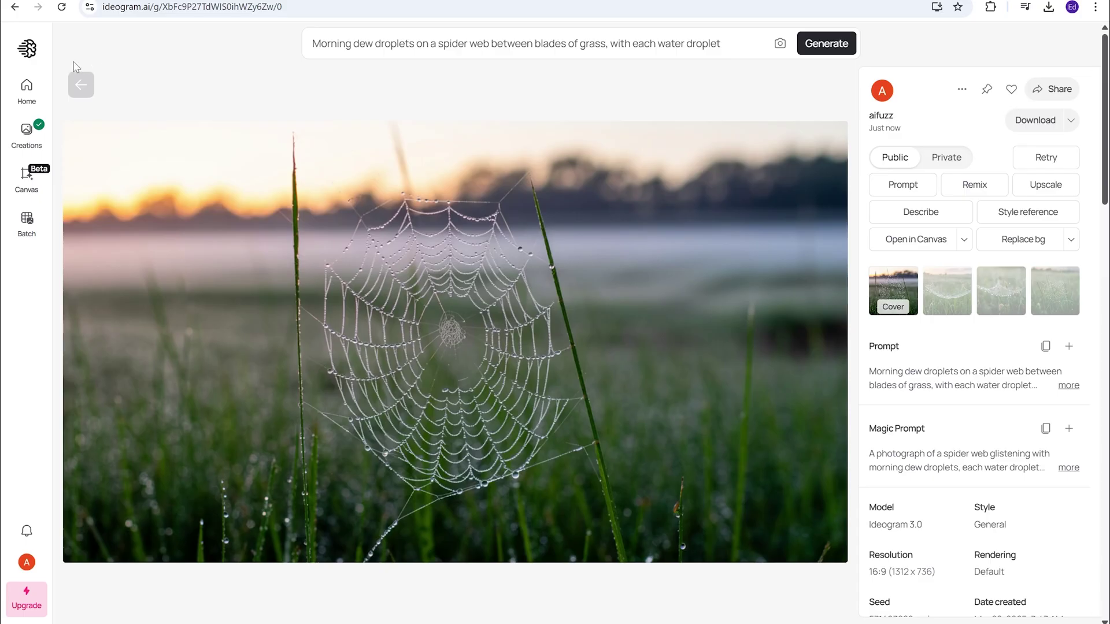
{"action": "left_click", "coordinate": [81, 85]}
{"action": "left_click", "coordinate": [479, 166]}
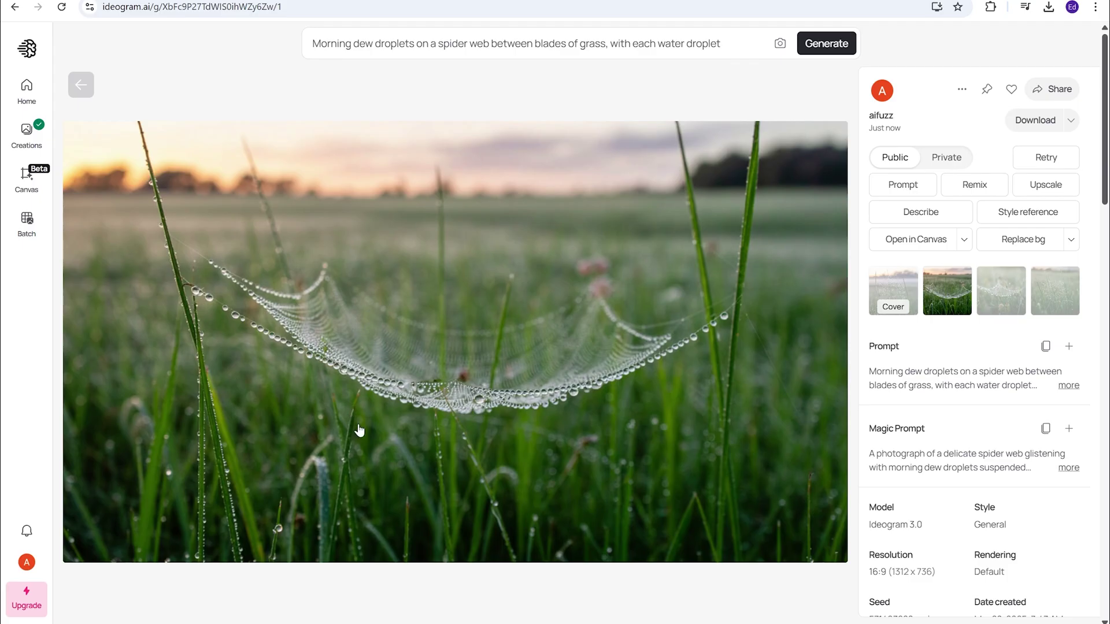
{"action": "left_click", "coordinate": [80, 85]}
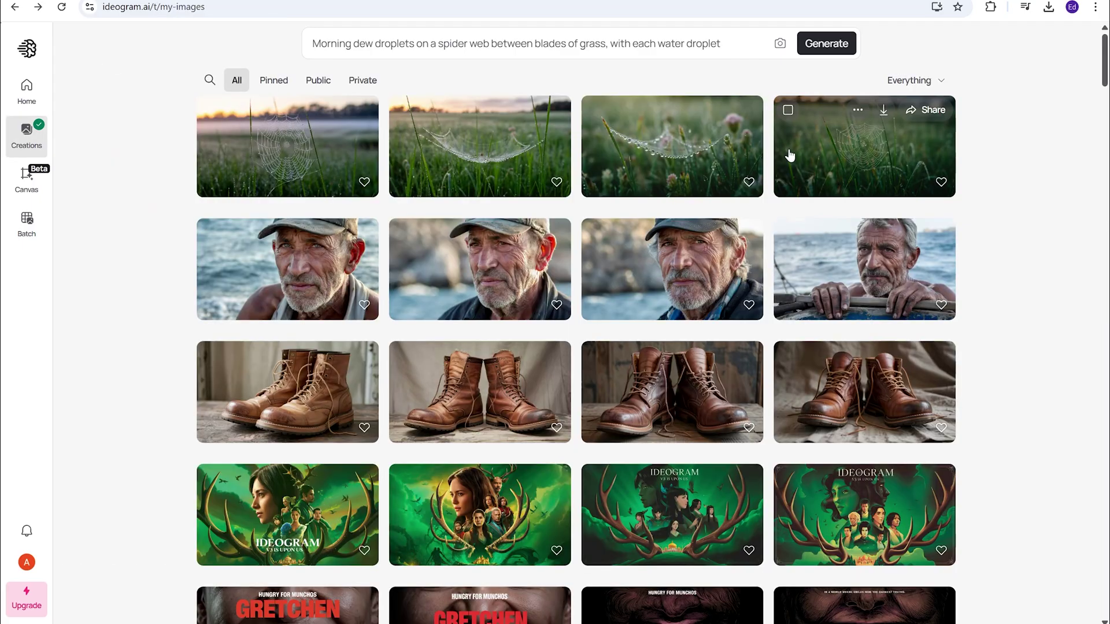
{"action": "left_click", "coordinate": [700, 162]}
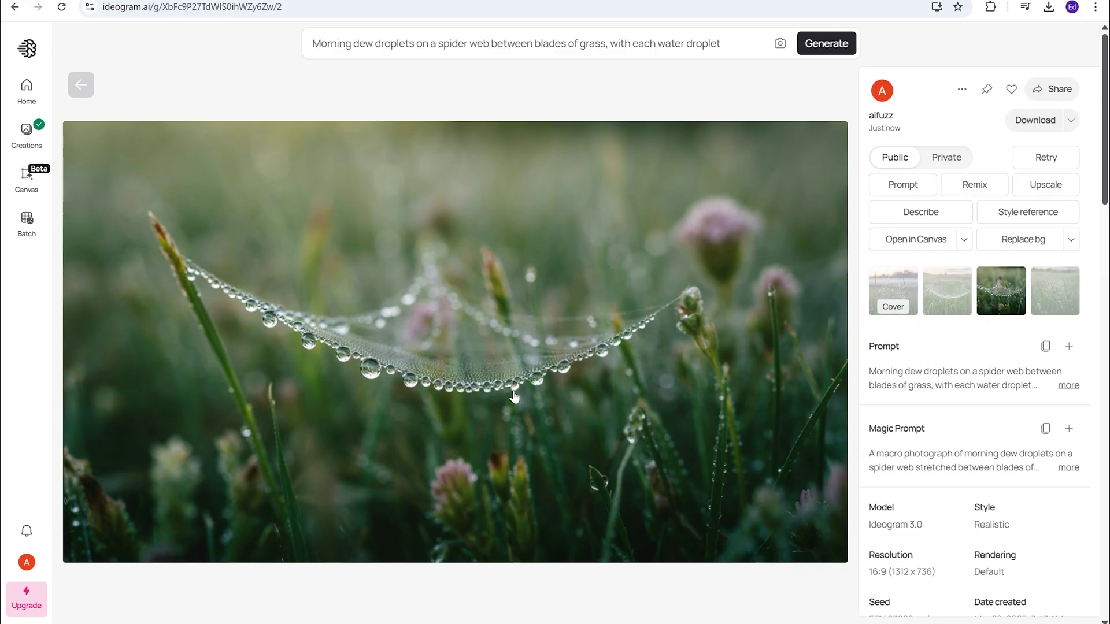
{"action": "left_click", "coordinate": [81, 85]}
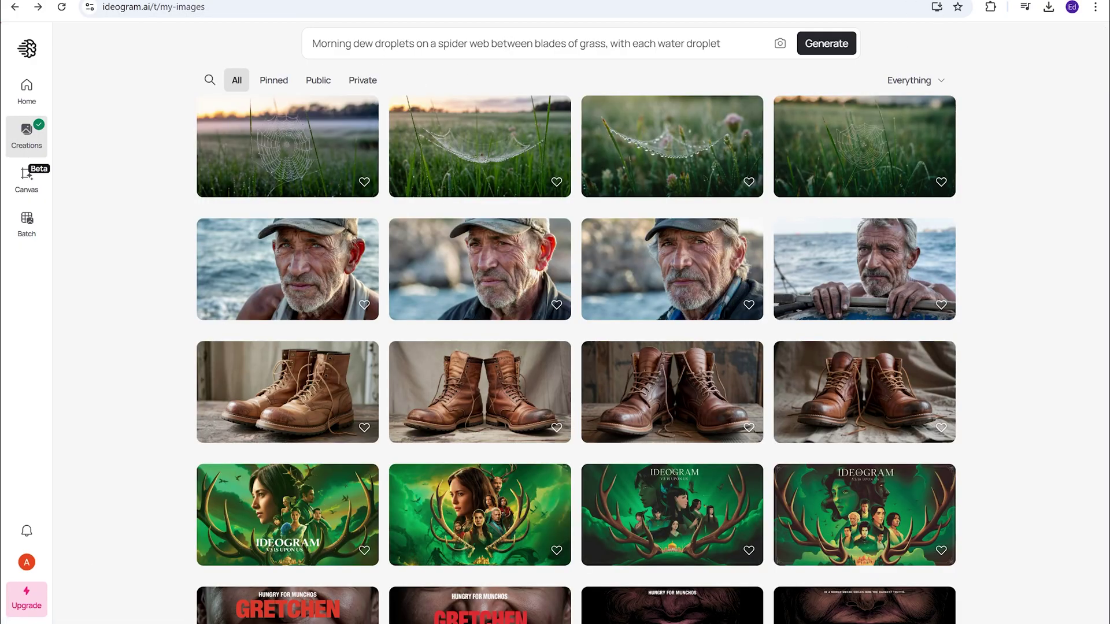
{"action": "key", "text": "ctrl+Tab"}
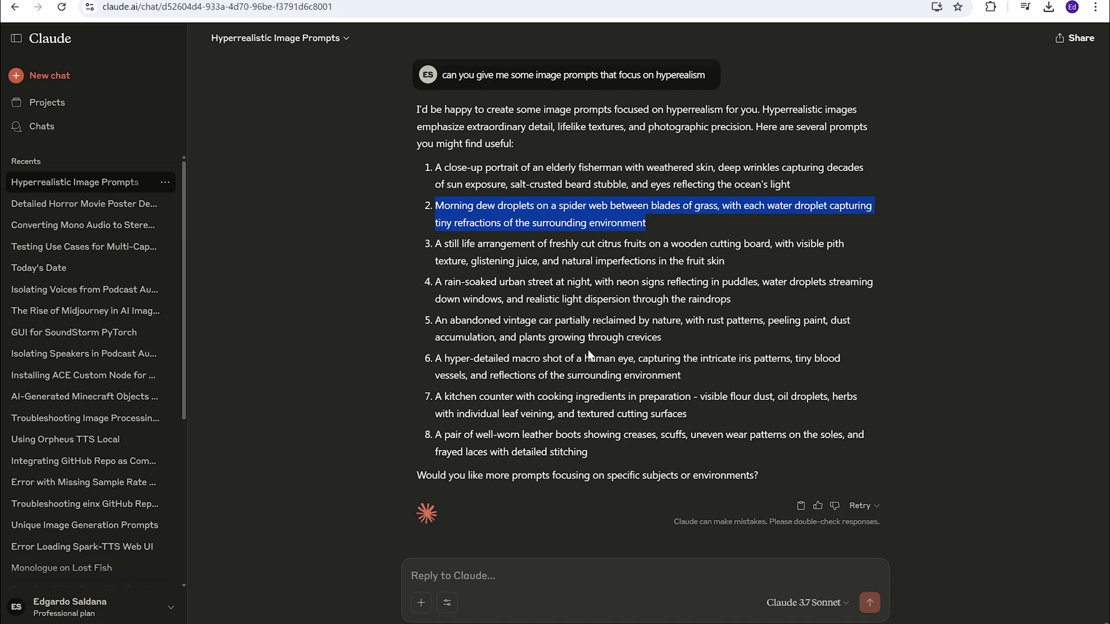
Select the full text of prompt 6, the macro human eye shot, in Claude's reply
{"action": "left_click", "coordinate": [680, 338]}
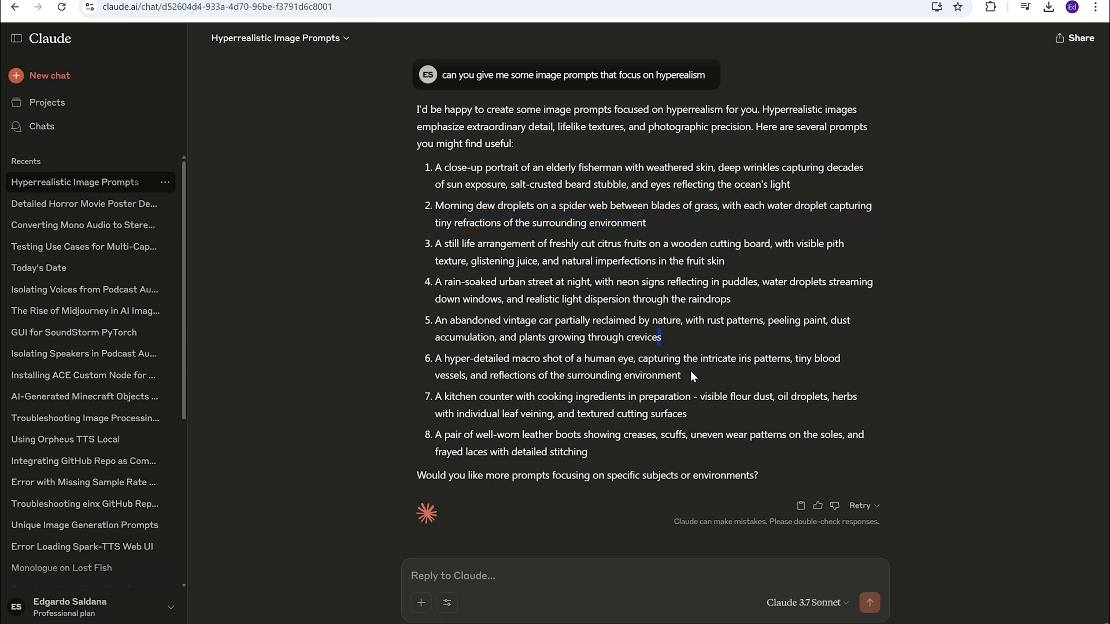
{"action": "left_click_drag", "start_coordinate": [691, 373], "coordinate": [439, 359]}
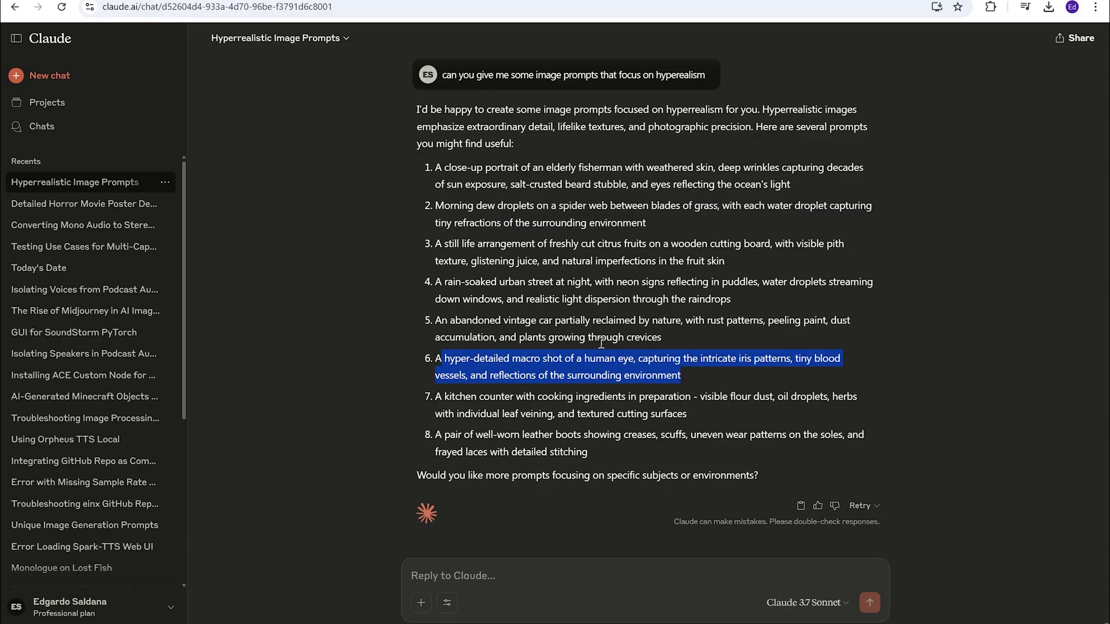
{"action": "left_click", "coordinate": [691, 395]}
{"action": "left_click_drag", "start_coordinate": [694, 379], "coordinate": [438, 362]}
{"action": "key", "text": "ctrl+c"}
Back in Ideogram, replace the spider web prompt with the pasted macro human eye prompt and generate
{"action": "key", "text": "ctrl+Tab"}
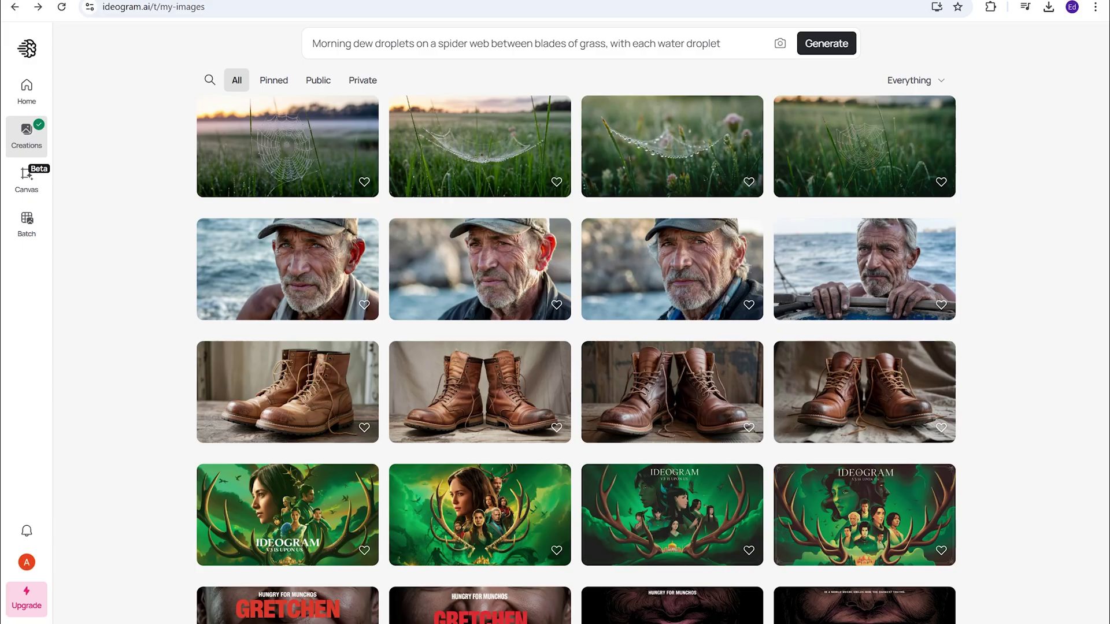
{"action": "left_click", "coordinate": [392, 45]}
{"action": "key", "text": "ctrl+a"}
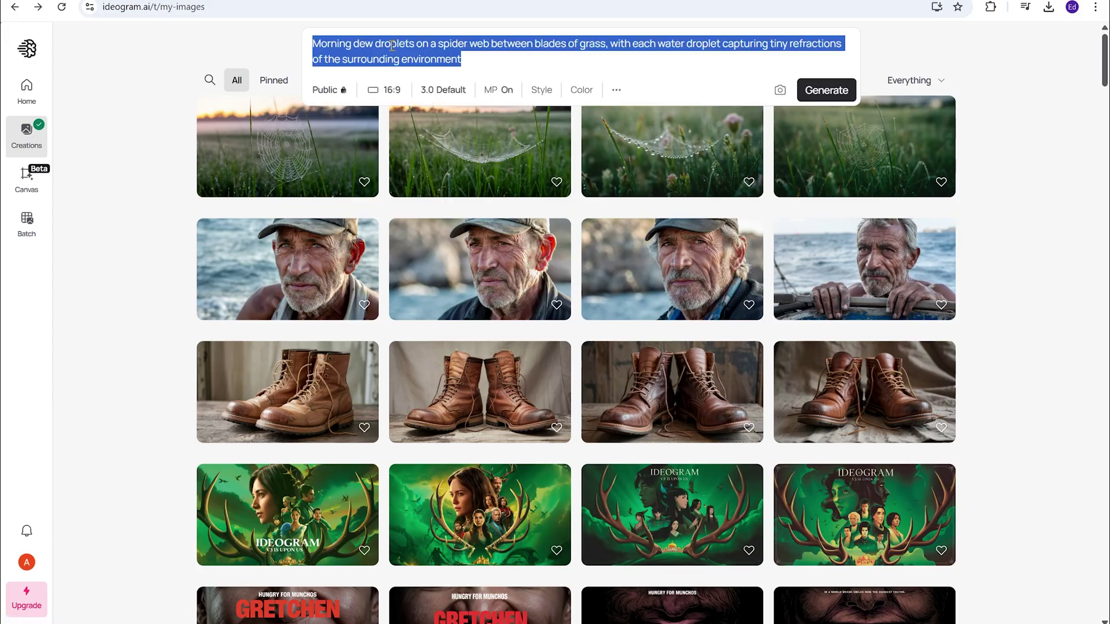
{"action": "key", "text": "BackSpace"}
{"action": "key", "text": "ctrl+v"}
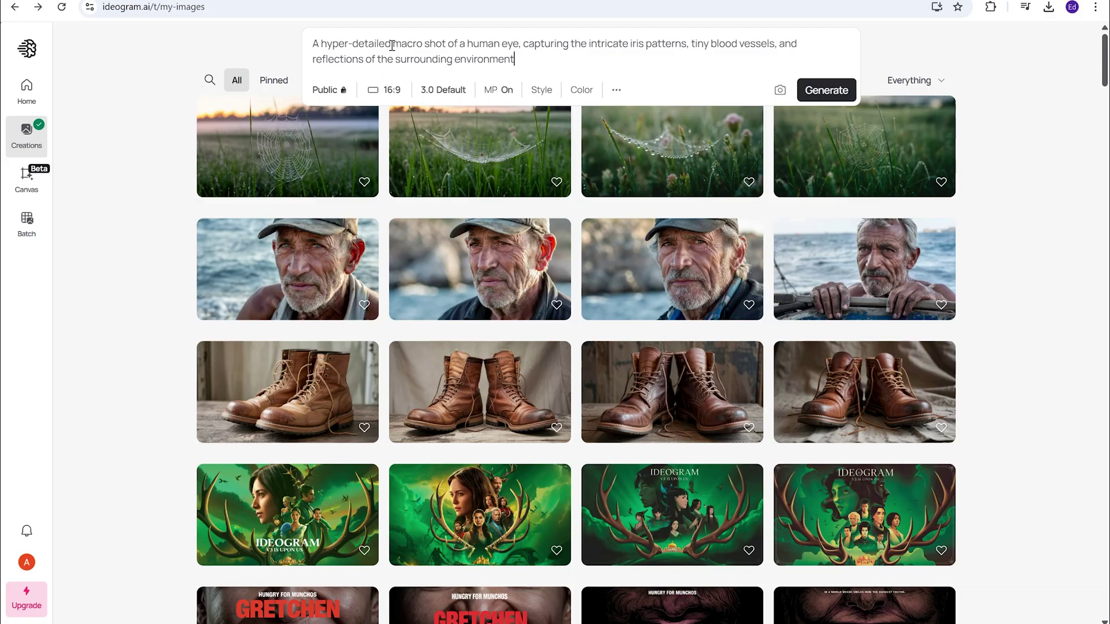
{"action": "left_click", "coordinate": [812, 90]}
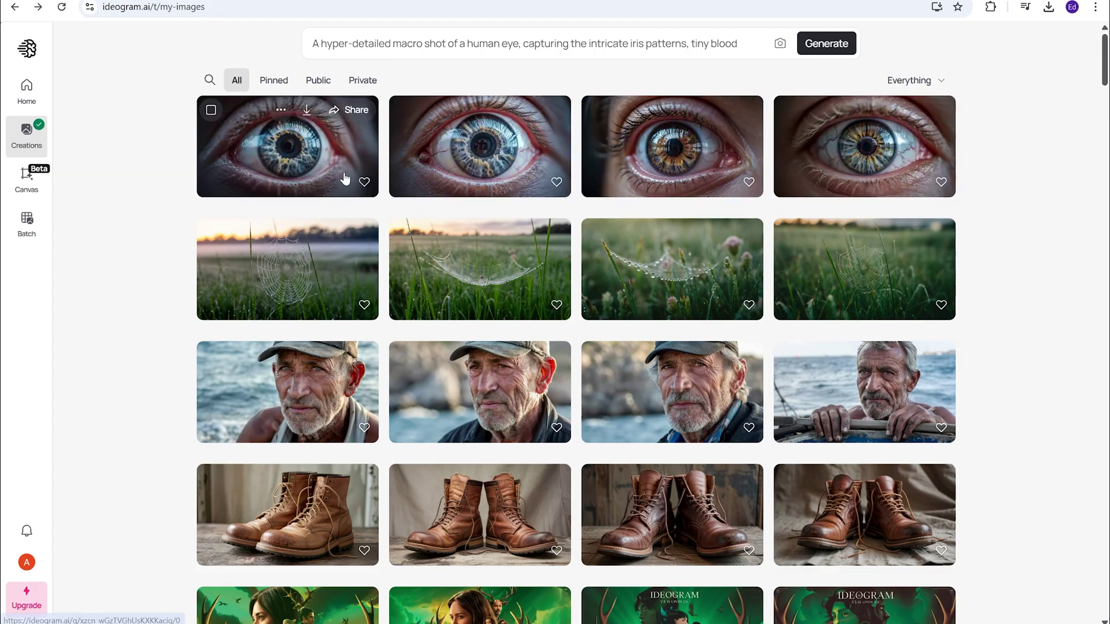
{"action": "left_click", "coordinate": [295, 171]}
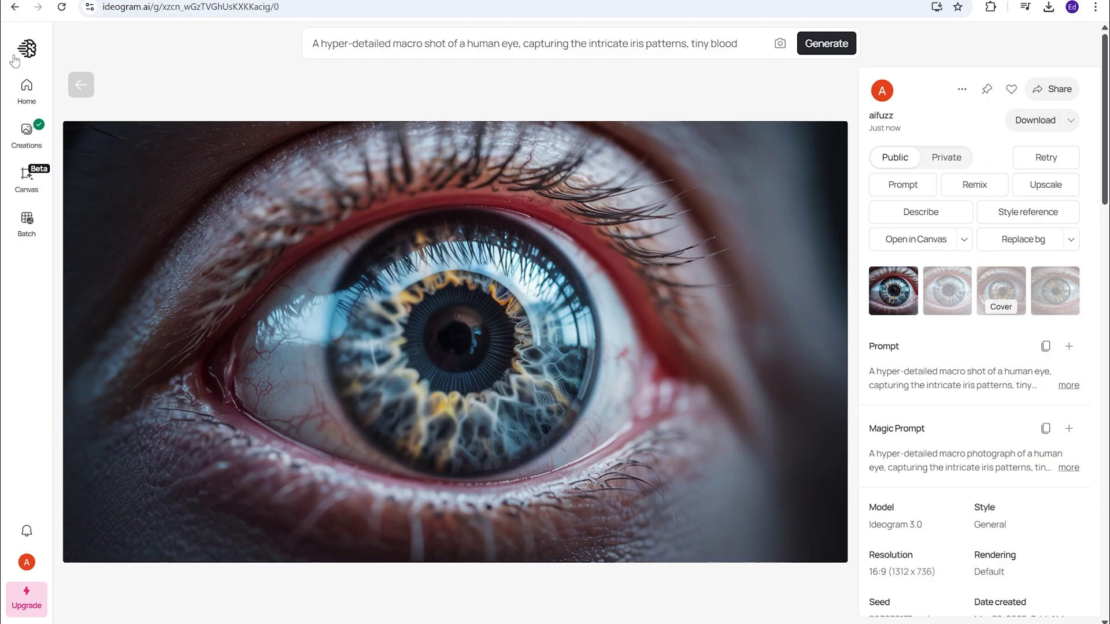
{"action": "left_click", "coordinate": [94, 84]}
{"action": "left_click", "coordinate": [624, 166]}
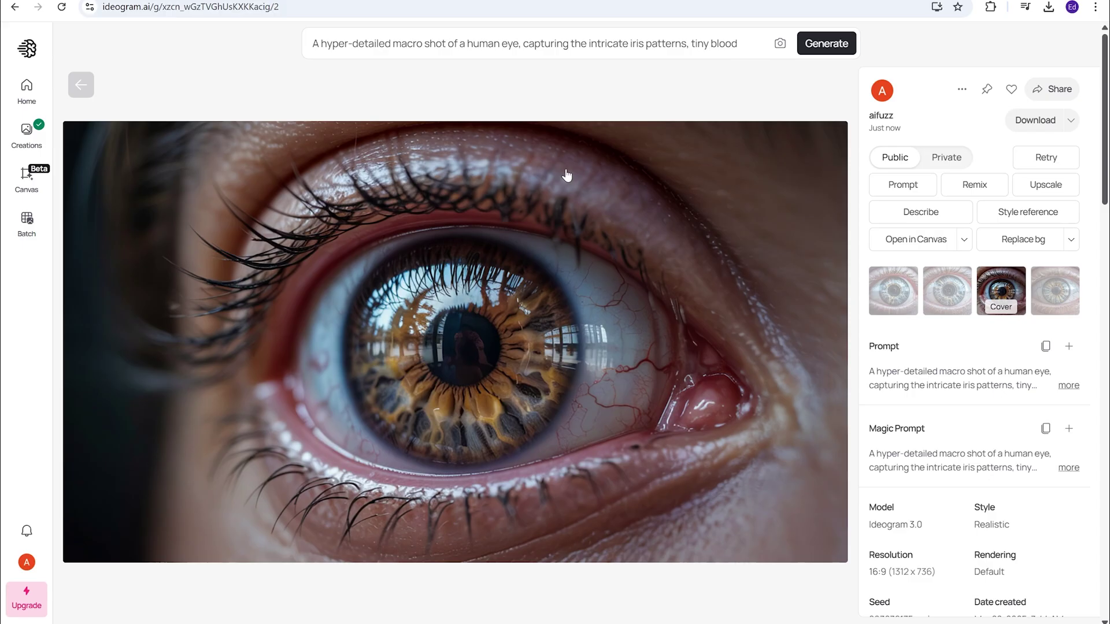
{"action": "left_click", "coordinate": [83, 88]}
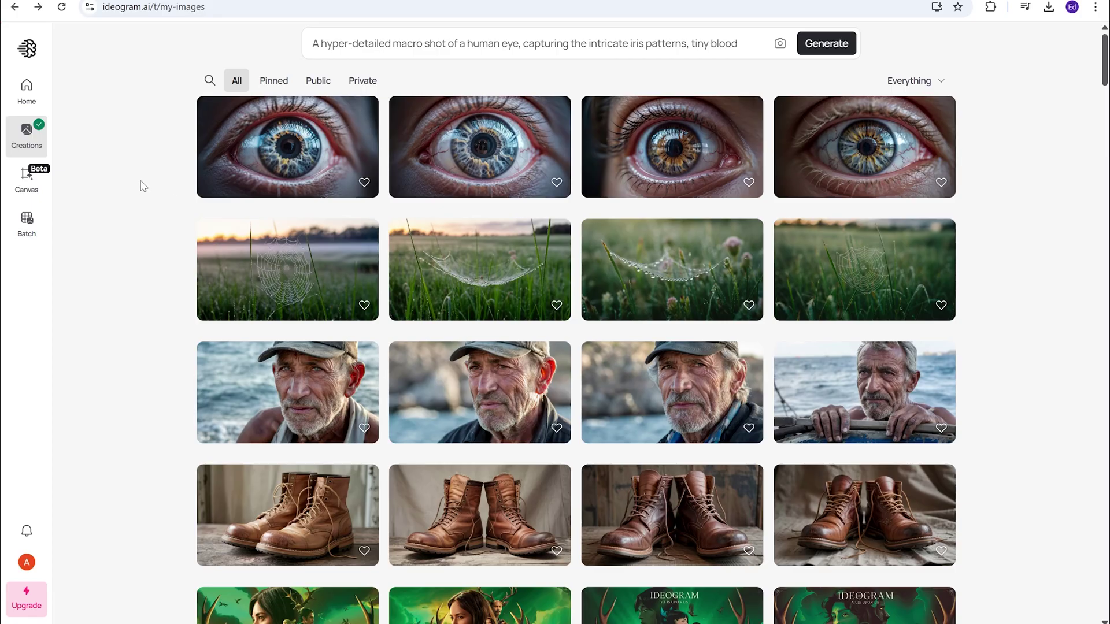
{"action": "scroll", "coordinate": [142, 183], "scroll_direction": "down", "scroll_amount": 1}
{"action": "scroll", "coordinate": [142, 183], "scroll_direction": "up", "scroll_amount": 1}
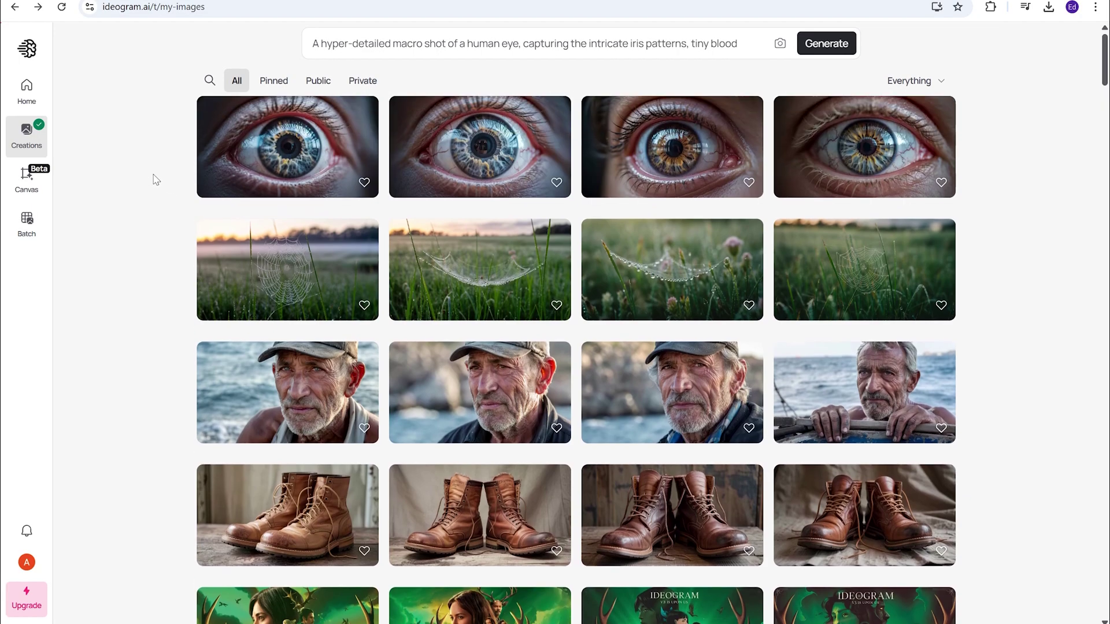